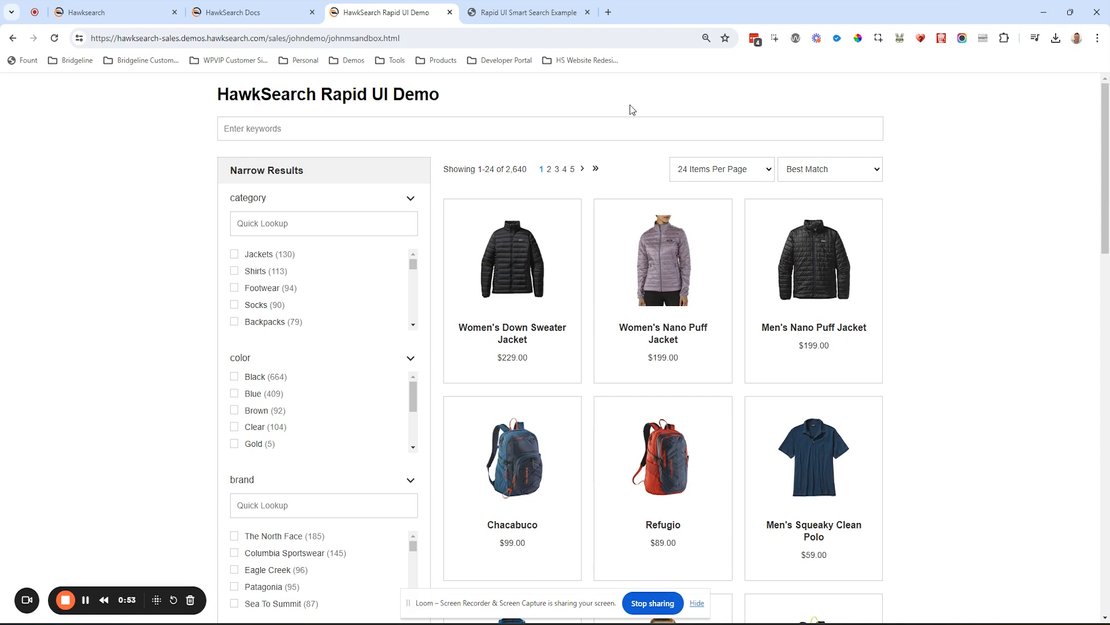
Open the Image Search settings in the HawkSearch dashboard's Workbench and review which data fields are enabled for image search
click(143, 17)
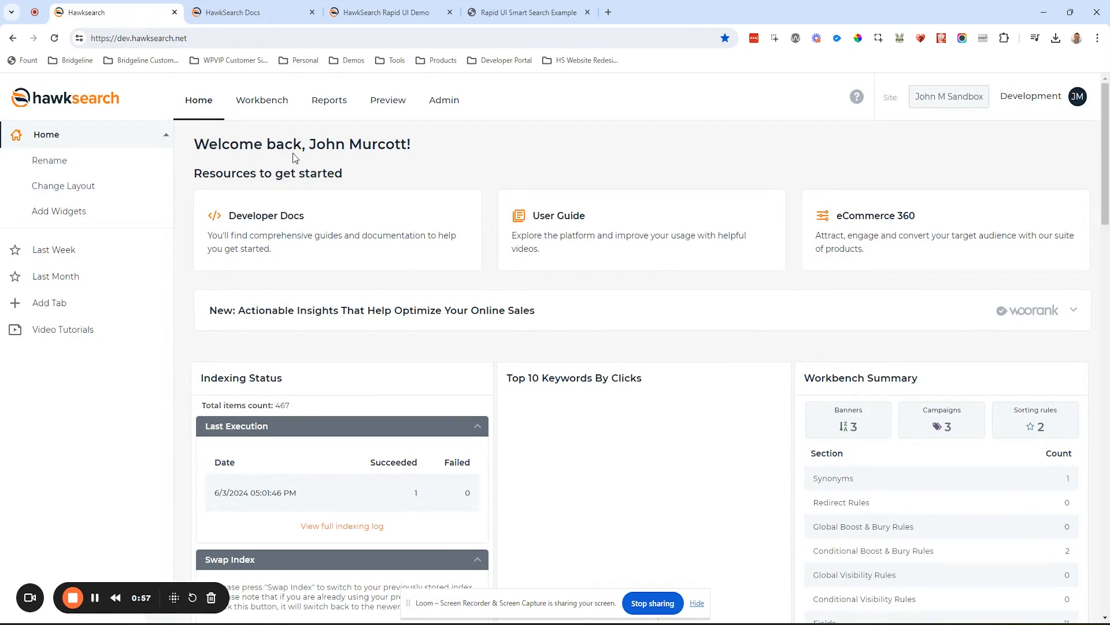
click(263, 102)
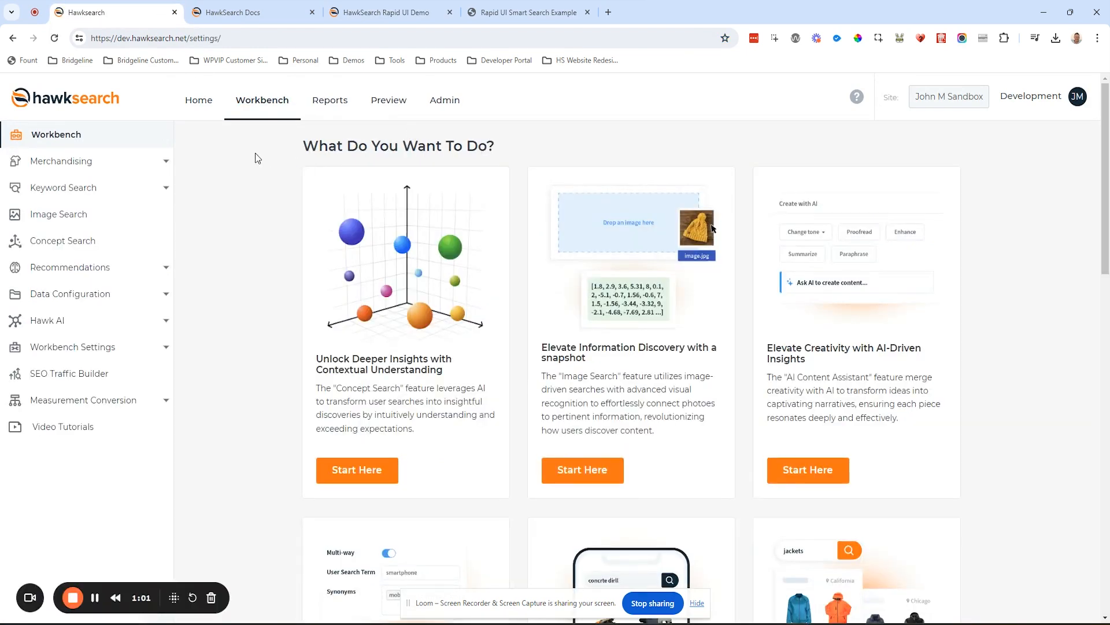
click(46, 217)
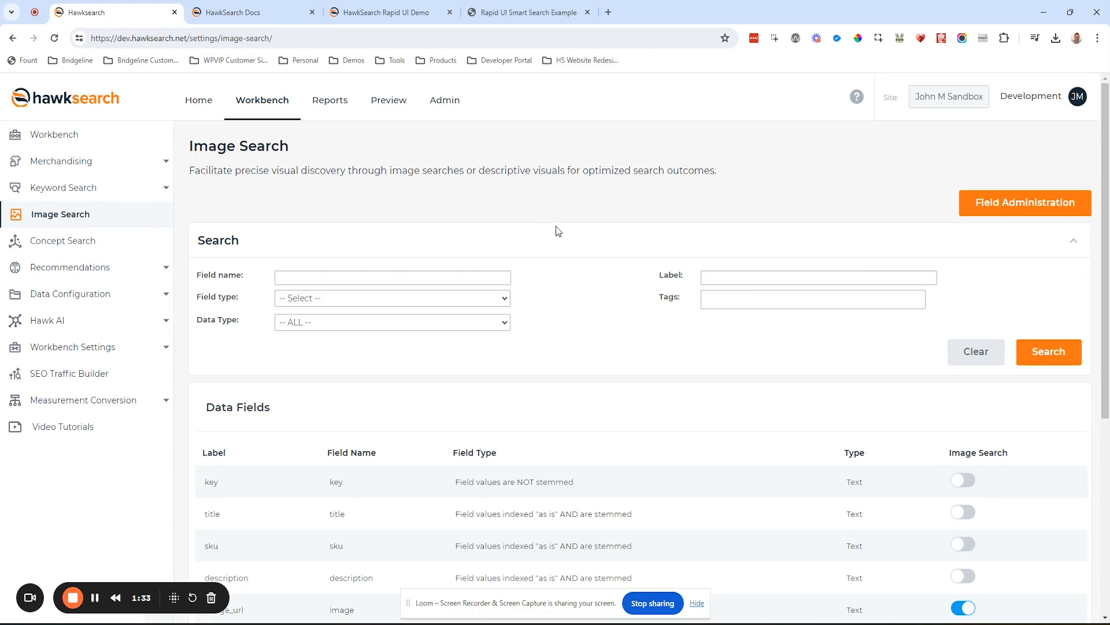
scroll(557, 232, down, 4)
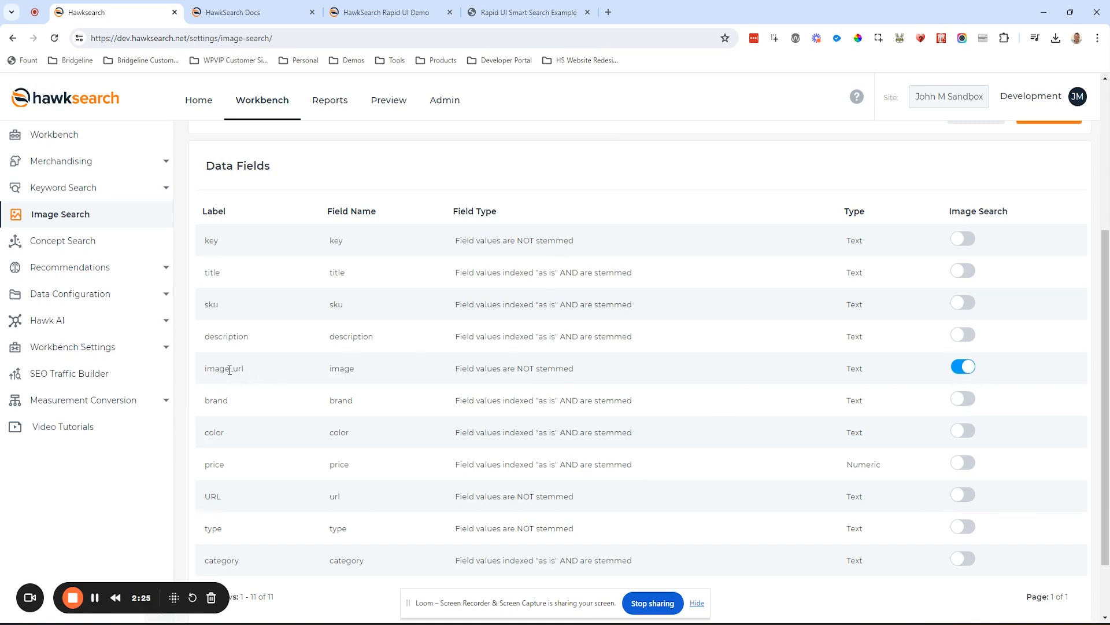
scroll(899, 445, down, 2)
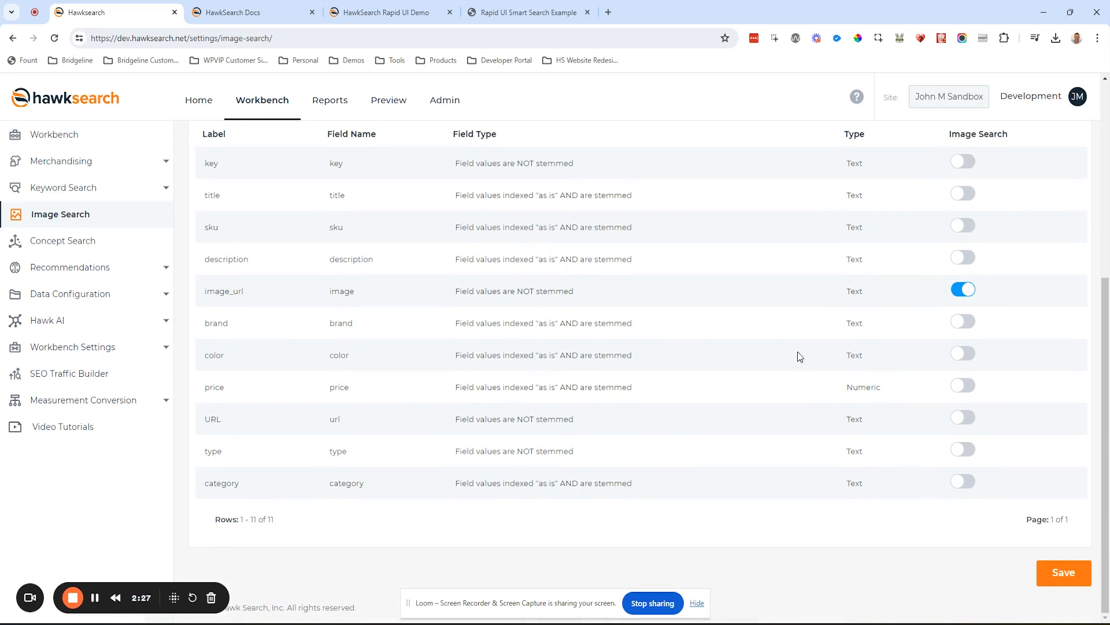
scroll(792, 357, up, 1)
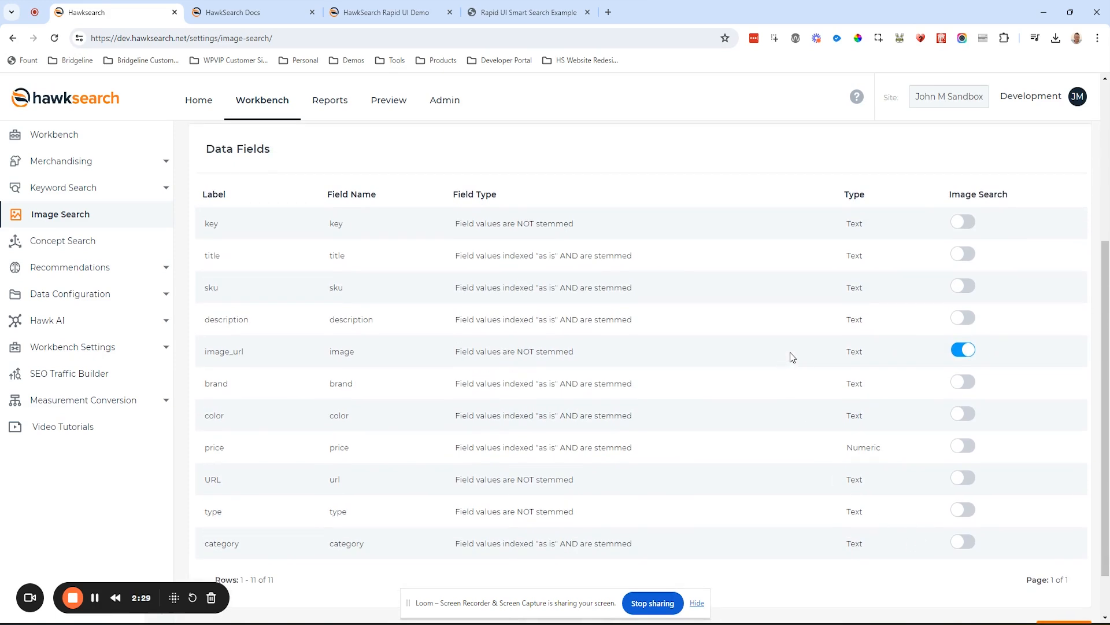
Open the Concept Search settings and review which data fields are enabled for concept search
click(89, 240)
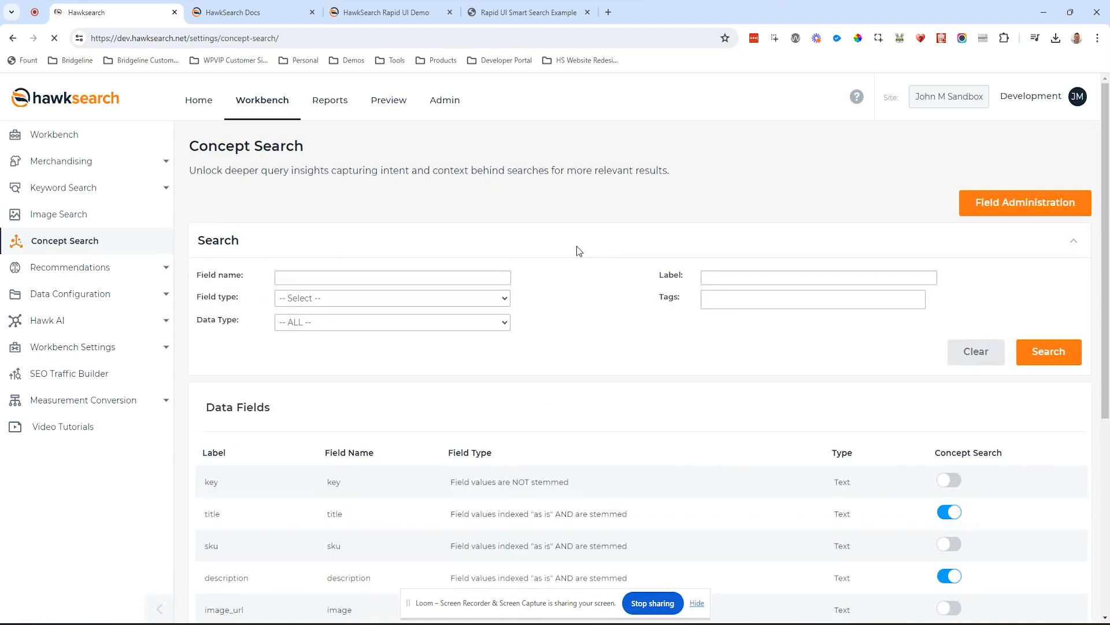
scroll(577, 246, down, 4)
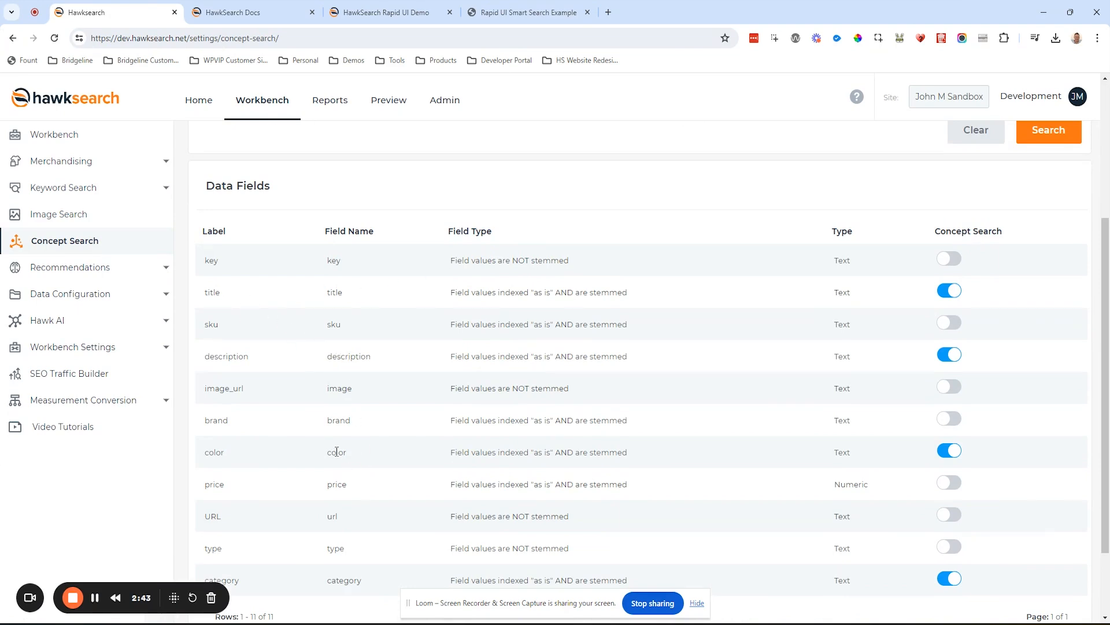
scroll(337, 451, down, 2)
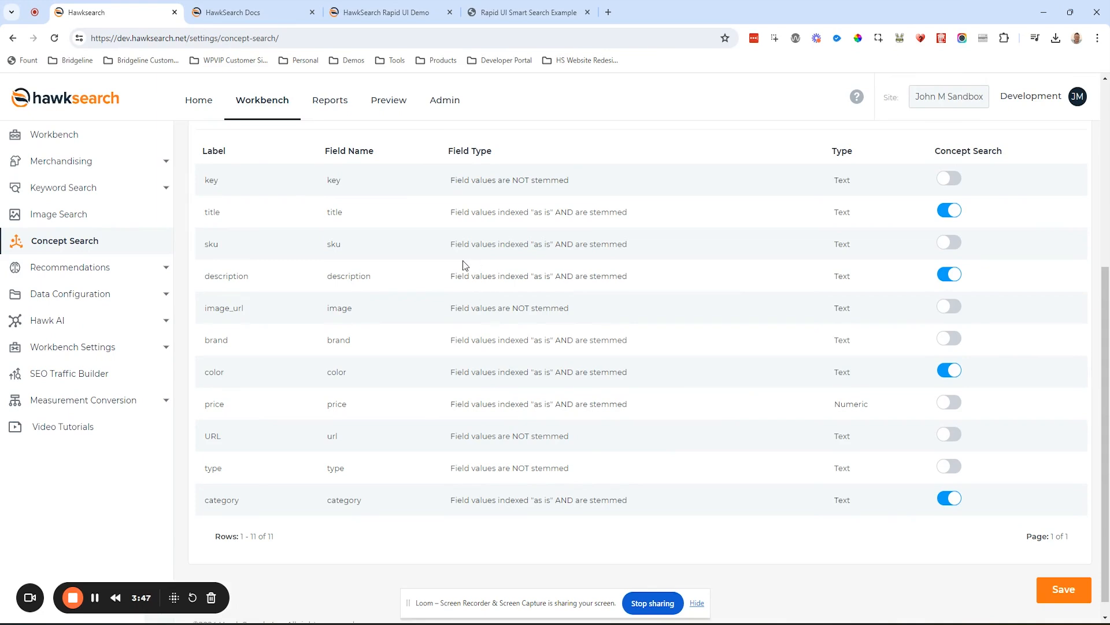
Switch to the HawkSearch developer docs and open the Rapid UI Examples page of the Rapid UI Framework guide
click(404, 13)
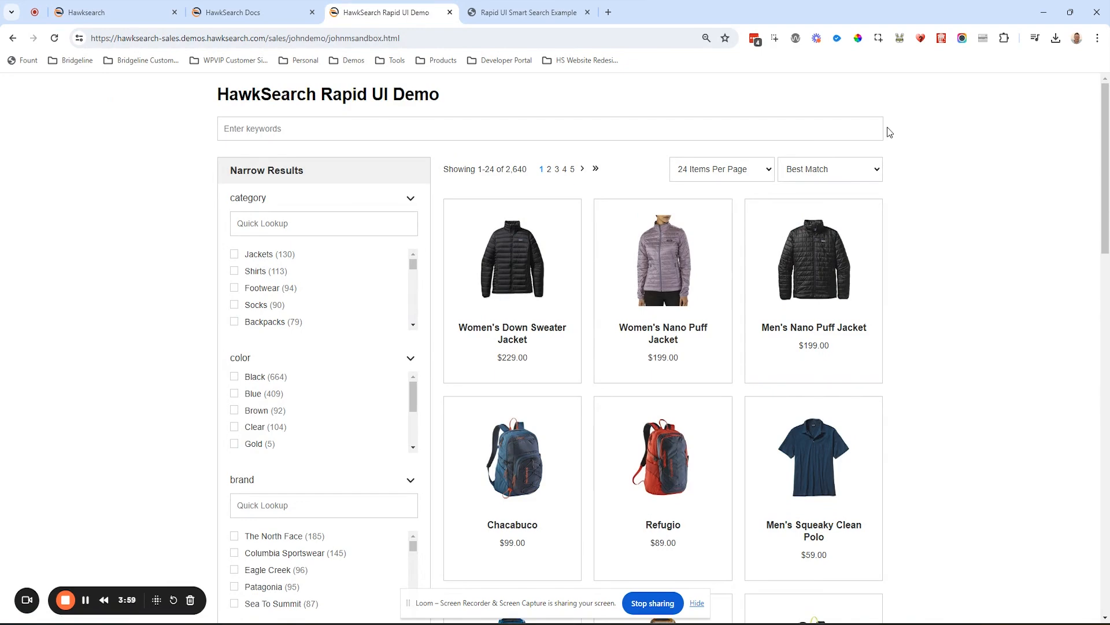
click(273, 12)
scroll(455, 519, down, 5)
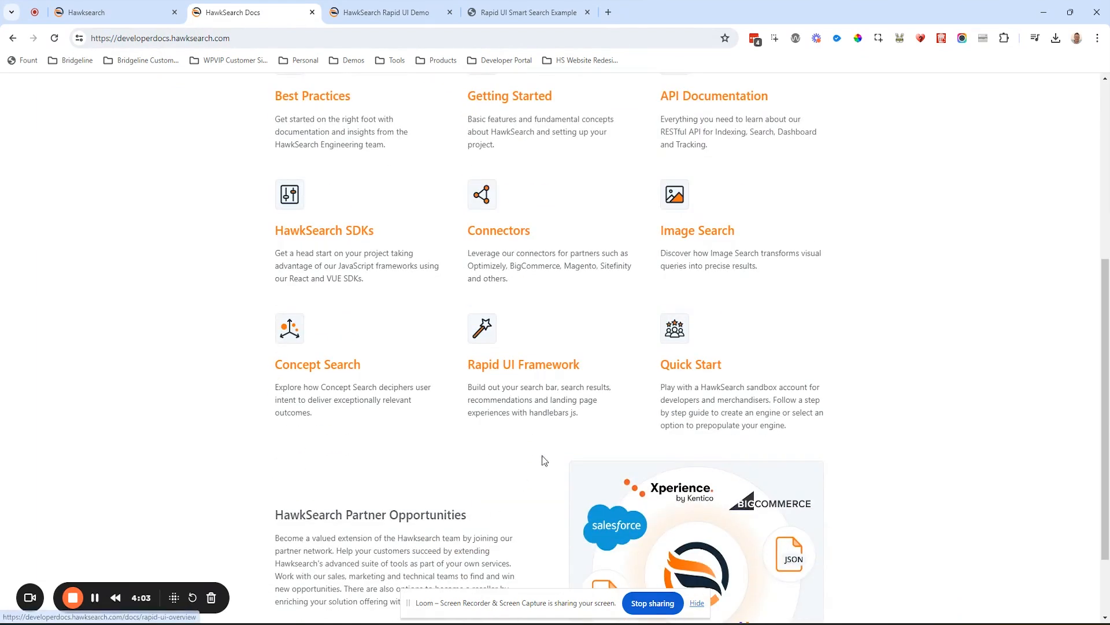
click(497, 364)
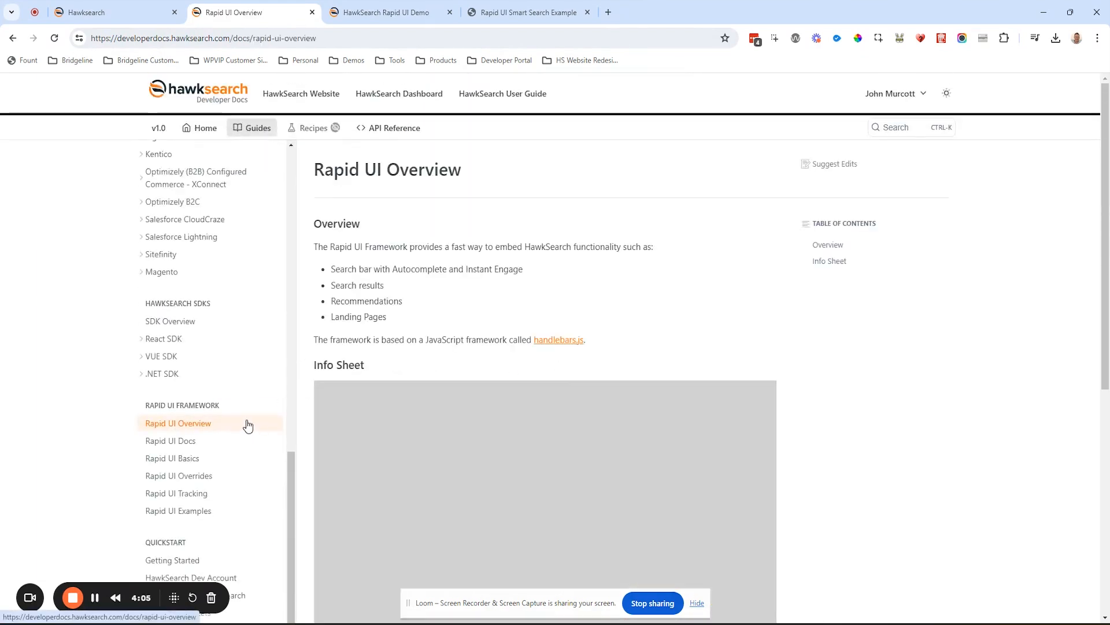
scroll(245, 424, down, 1)
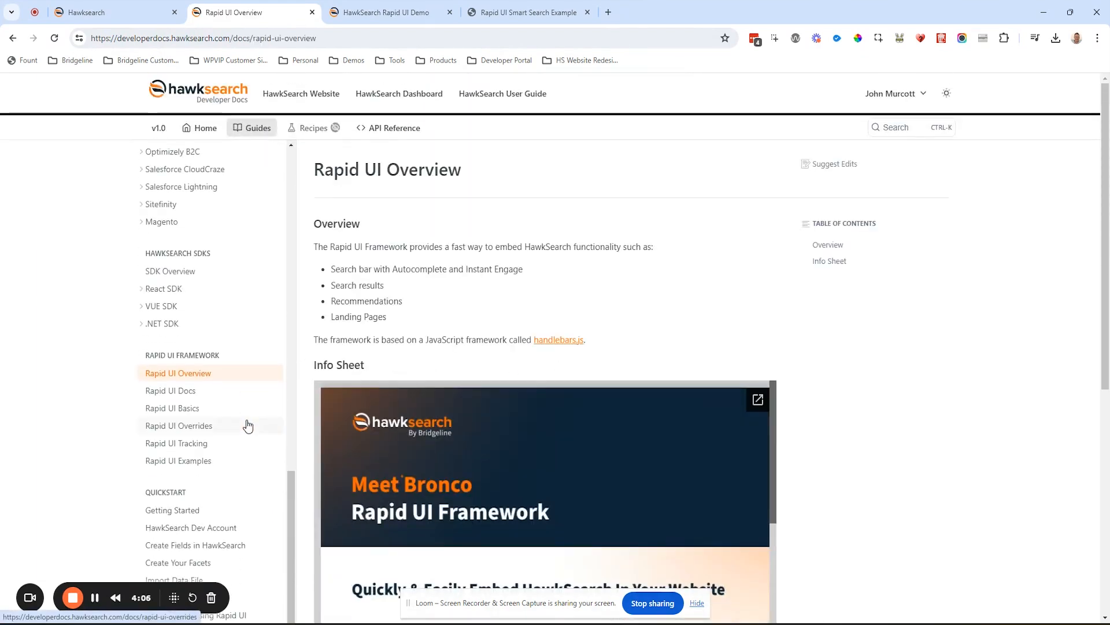
click(192, 461)
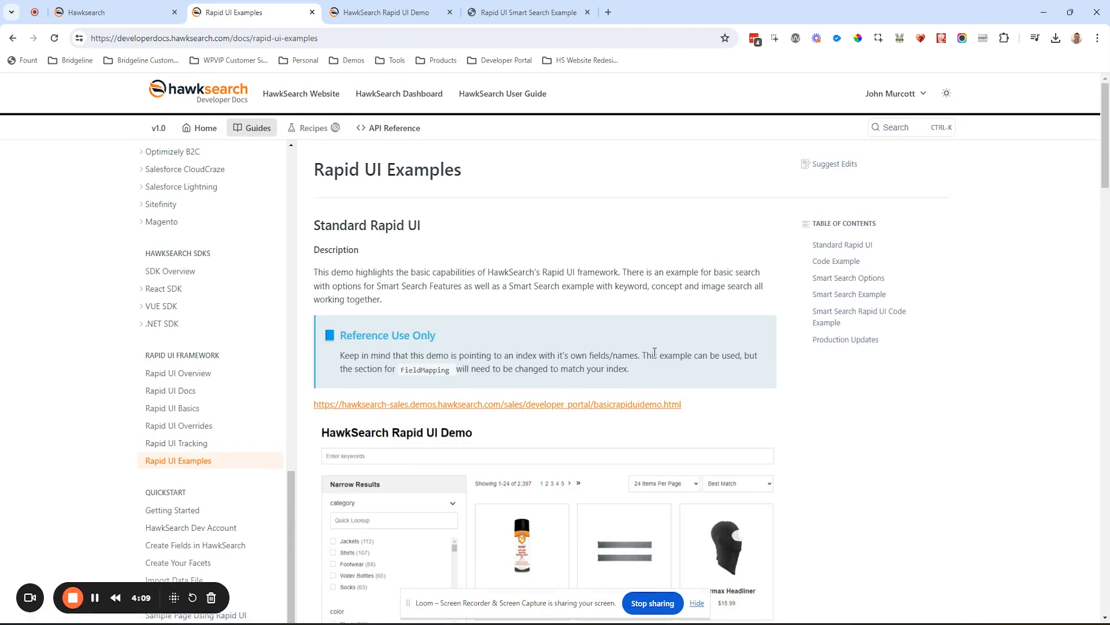
Examine the Standard Rapid UI demo and its HTML code example, including the clientId in the HawkSearch configuration
scroll(656, 354, down, 2)
scroll(656, 356, down, 3)
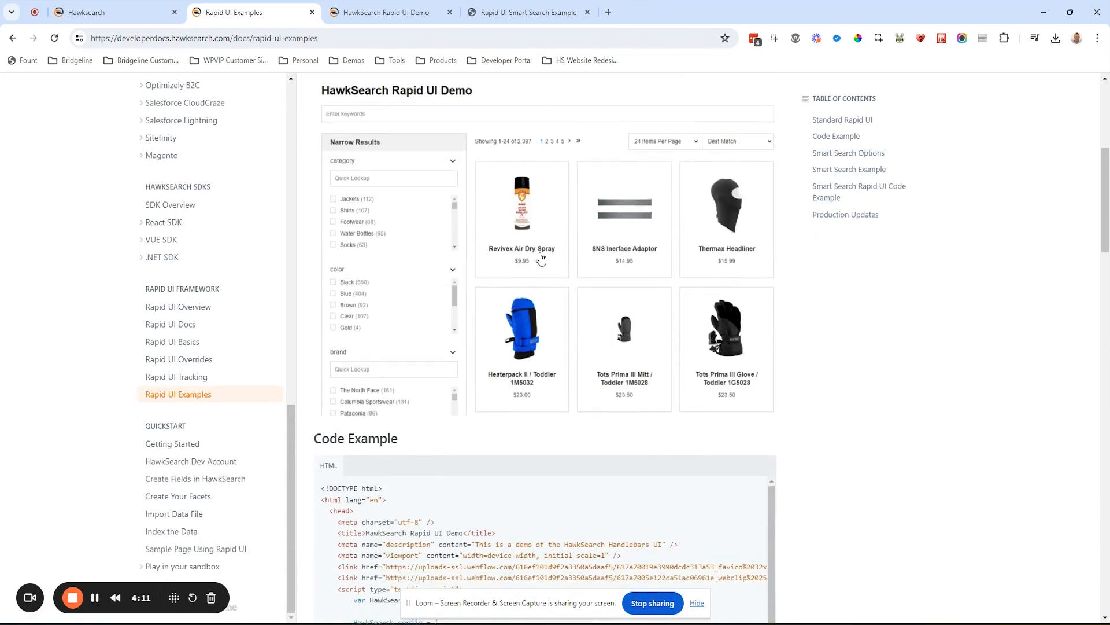
scroll(592, 360, down, 2)
scroll(591, 361, down, 2)
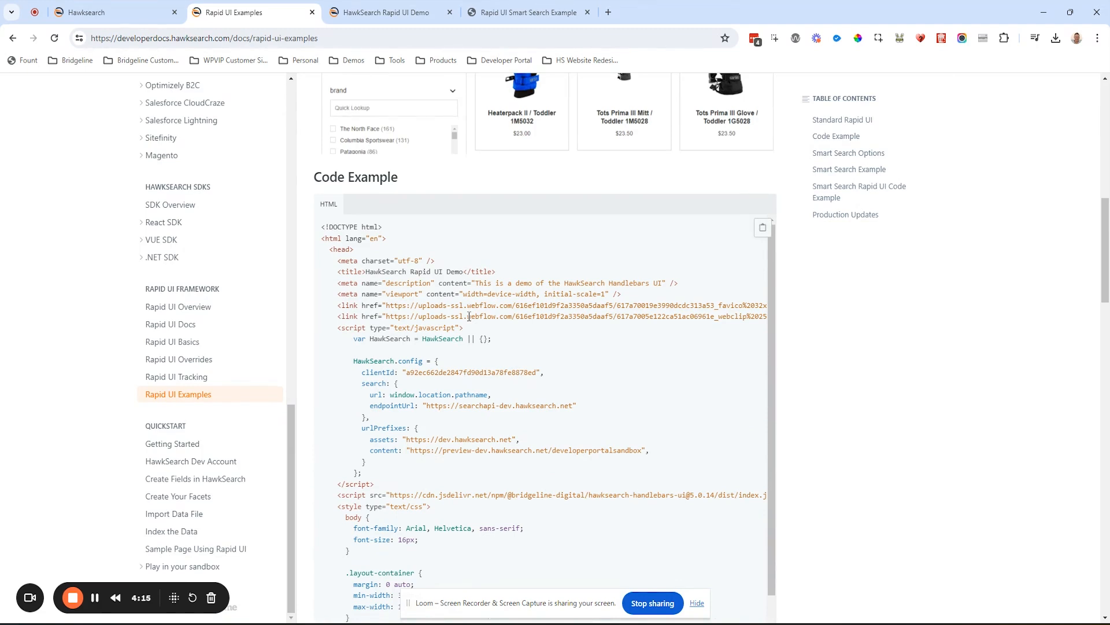
scroll(469, 316, down, 2)
scroll(469, 315, up, 1)
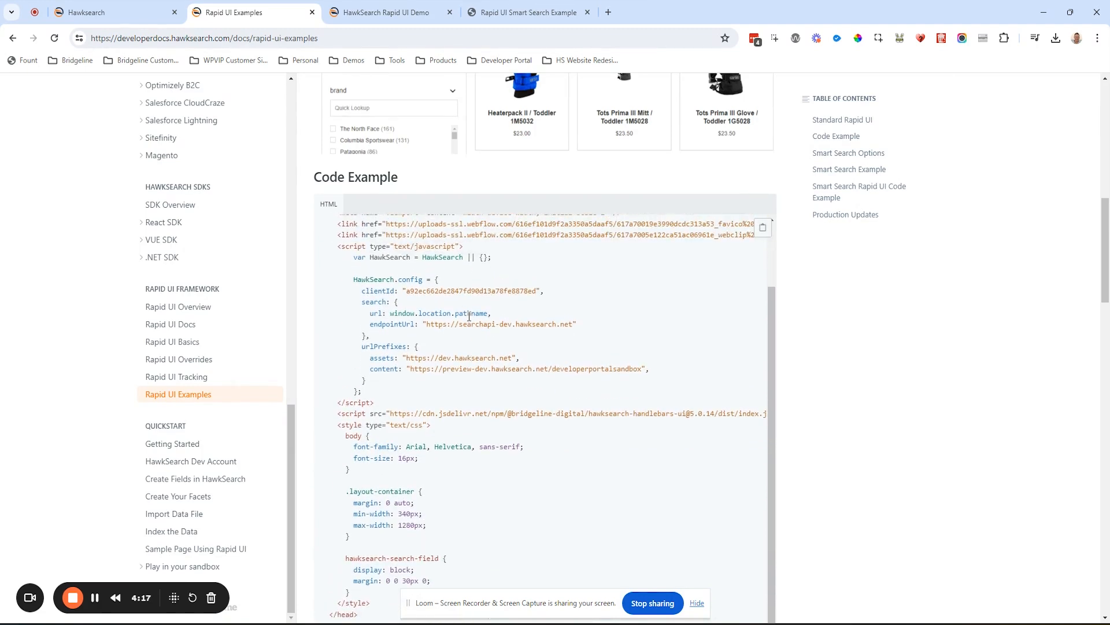
double_click(437, 290)
click(496, 289)
Copy the Smart Search Rapid UI Code Example from the docs and paste it into a new file in Sublime Text
click(827, 187)
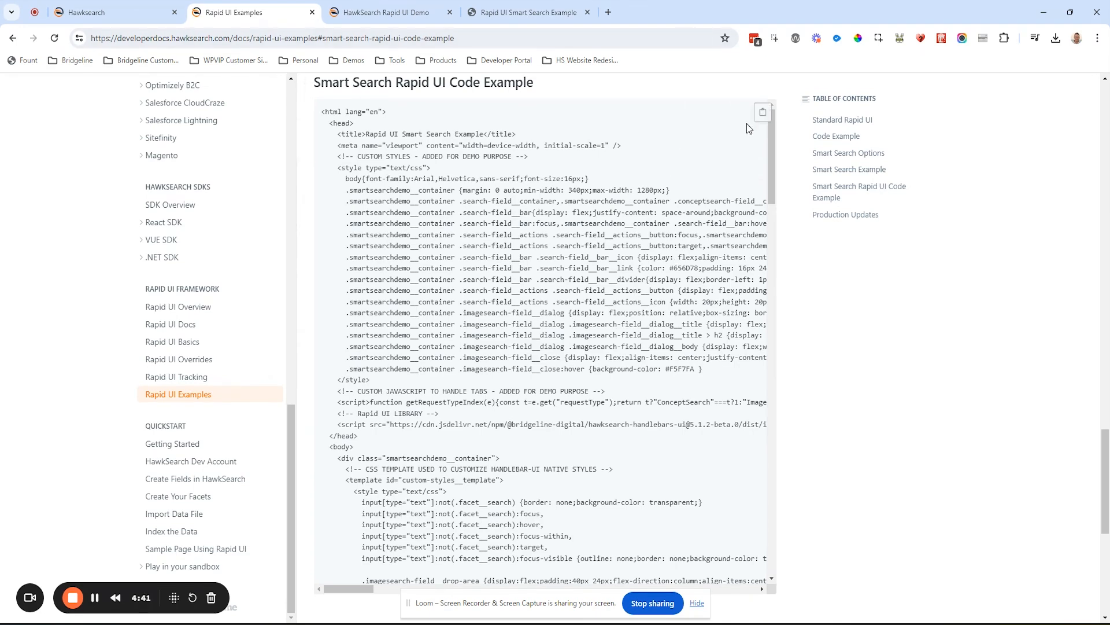
click(764, 114)
key(alt+Tab)
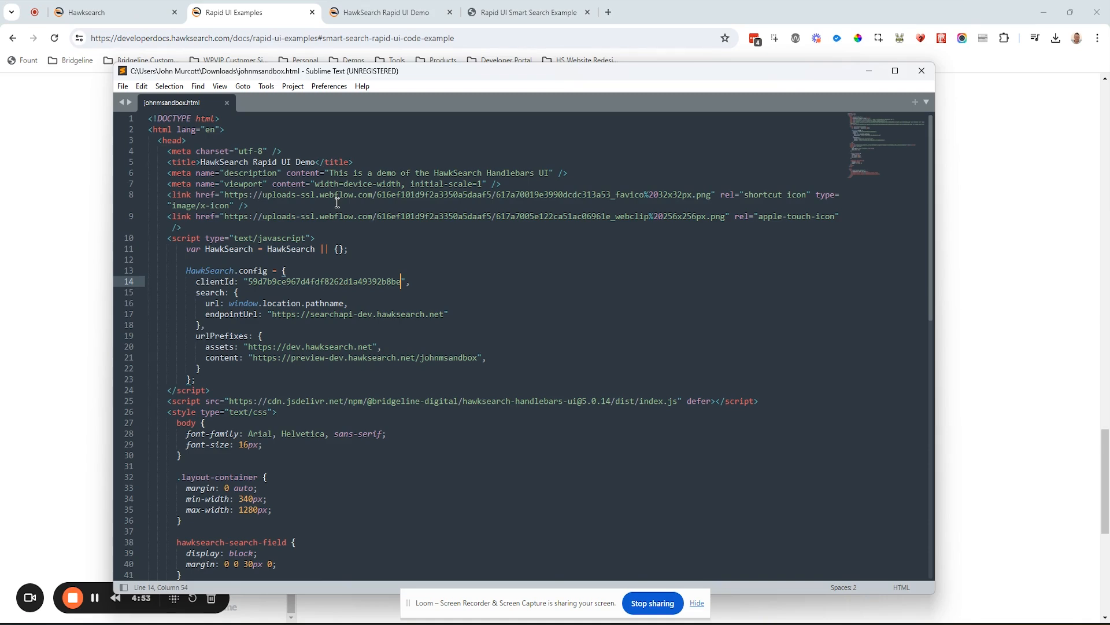
key(ctrl+n)
key(ctrl+v)
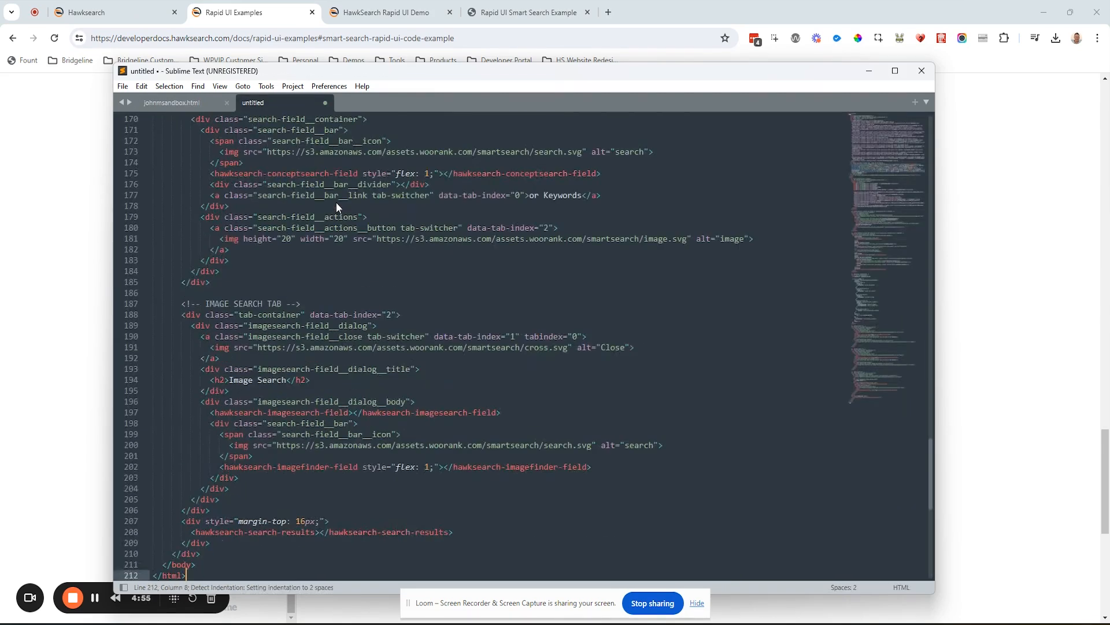
Locate the clientId in the pasted code's HawkSearch configuration and copy the client ID from the existing sandbox HTML file
scroll(347, 255, up, 10)
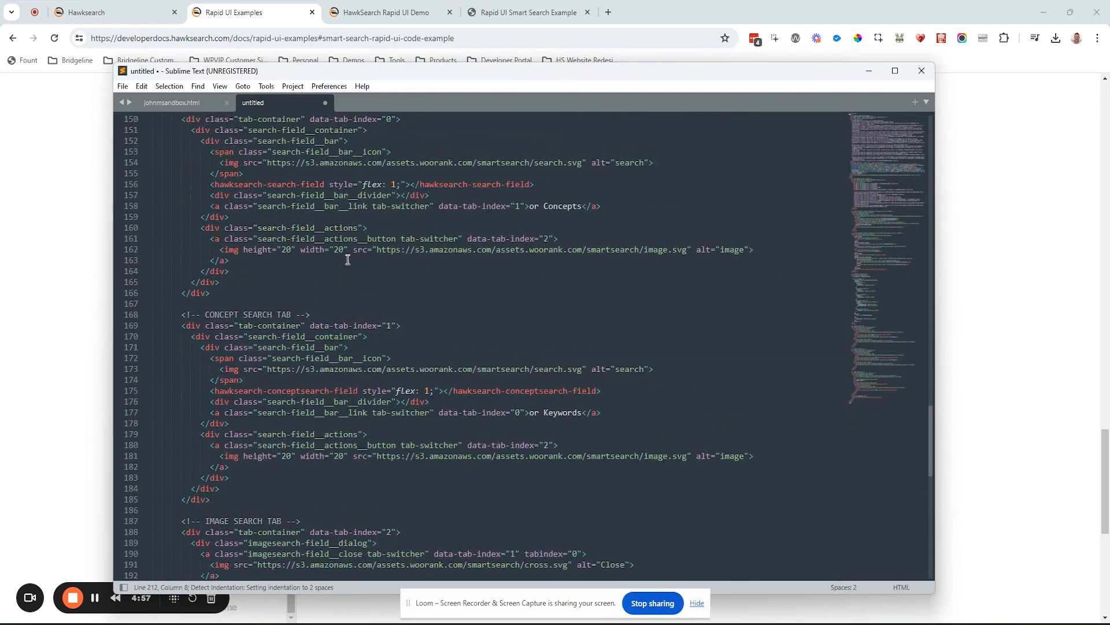
scroll(348, 259, up, 10)
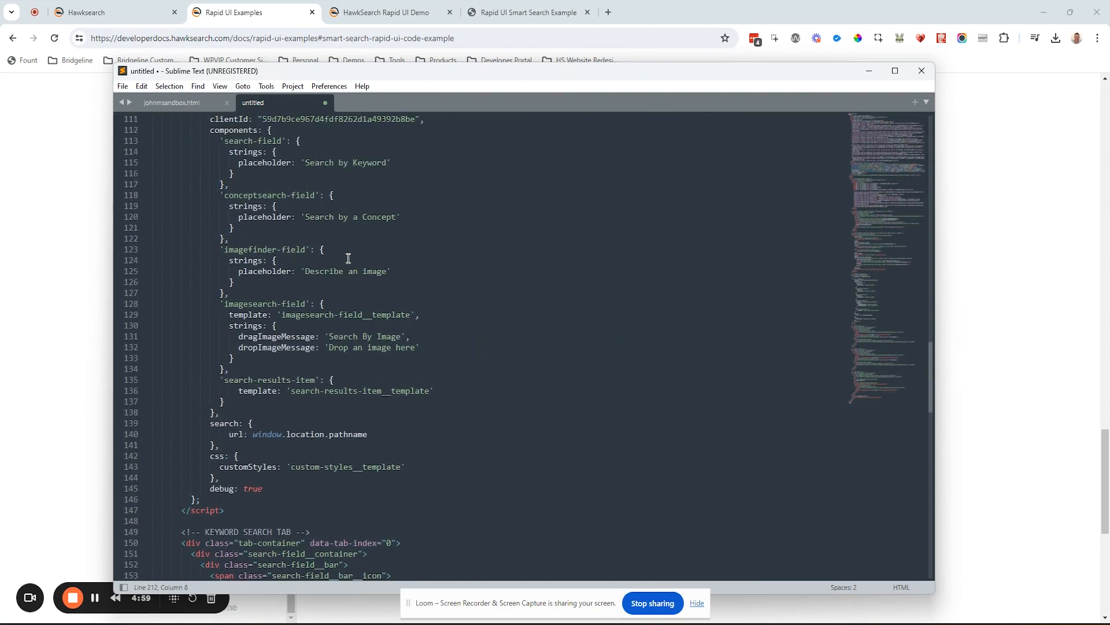
scroll(348, 259, up, 2)
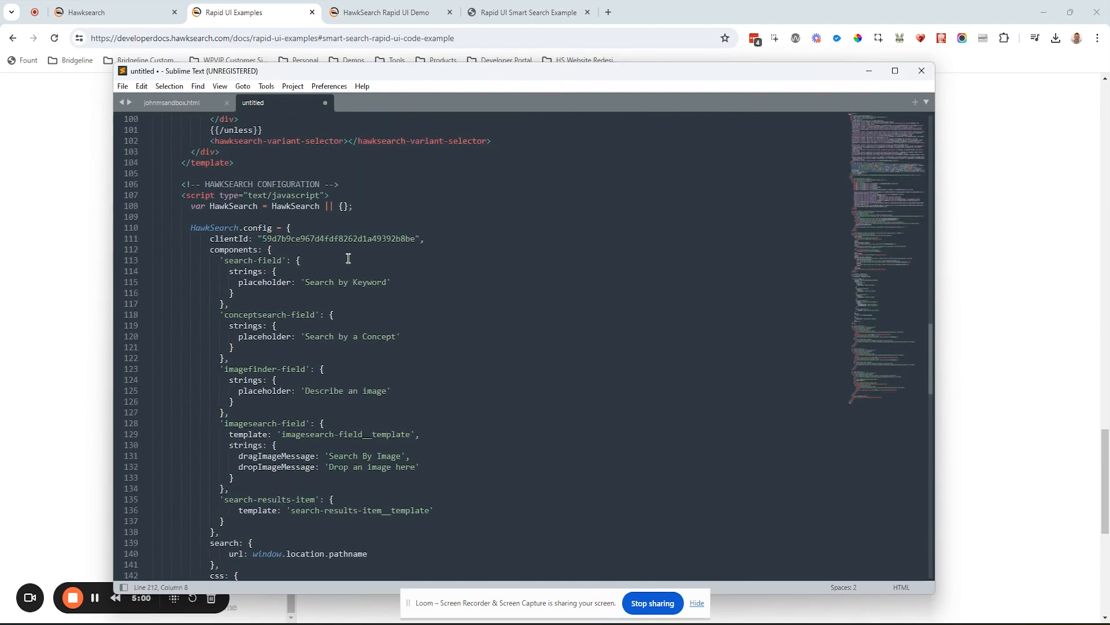
click(180, 102)
key(ctrl+d)
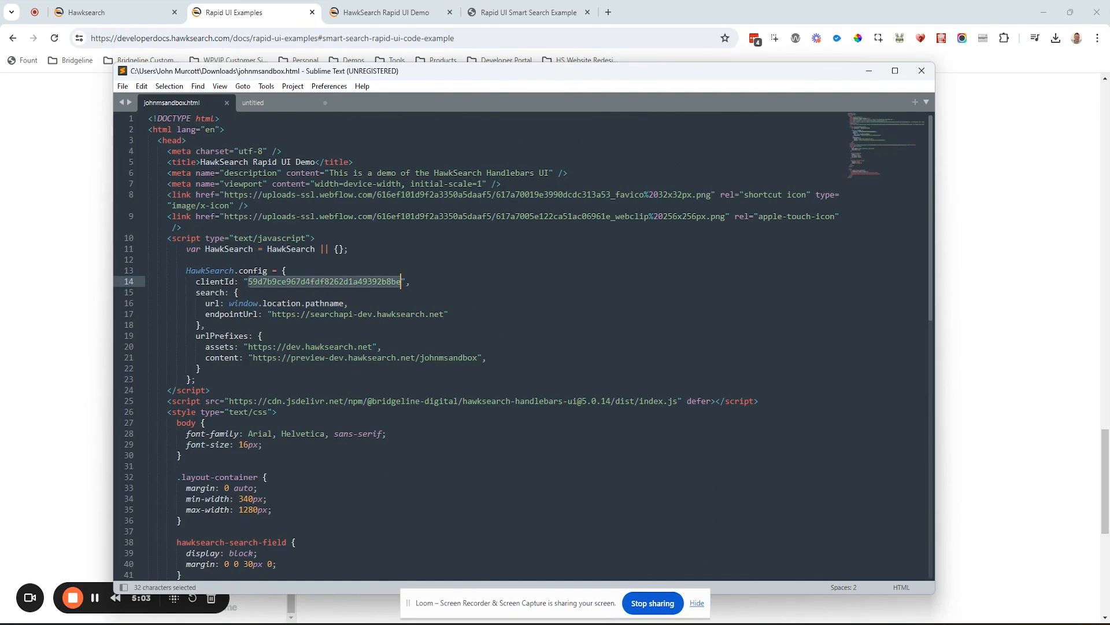
key(ctrl+c)
Switch to the HawkSearch dashboard, open the Engine Info and select the Client Guid / Tracking Key under Setup Info
click(87, 12)
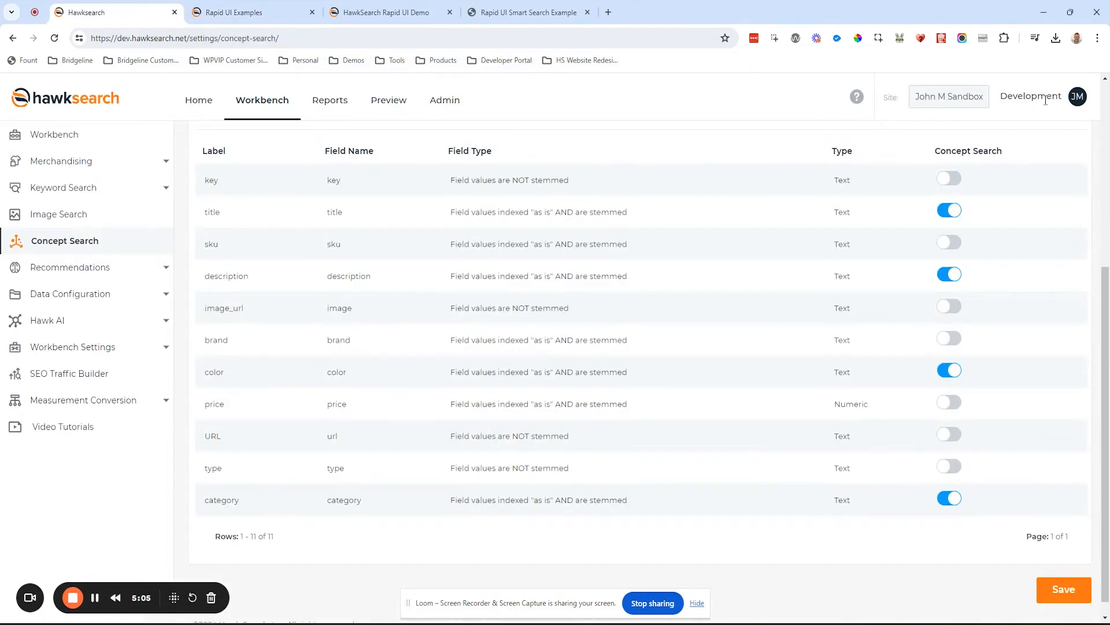
click(1079, 99)
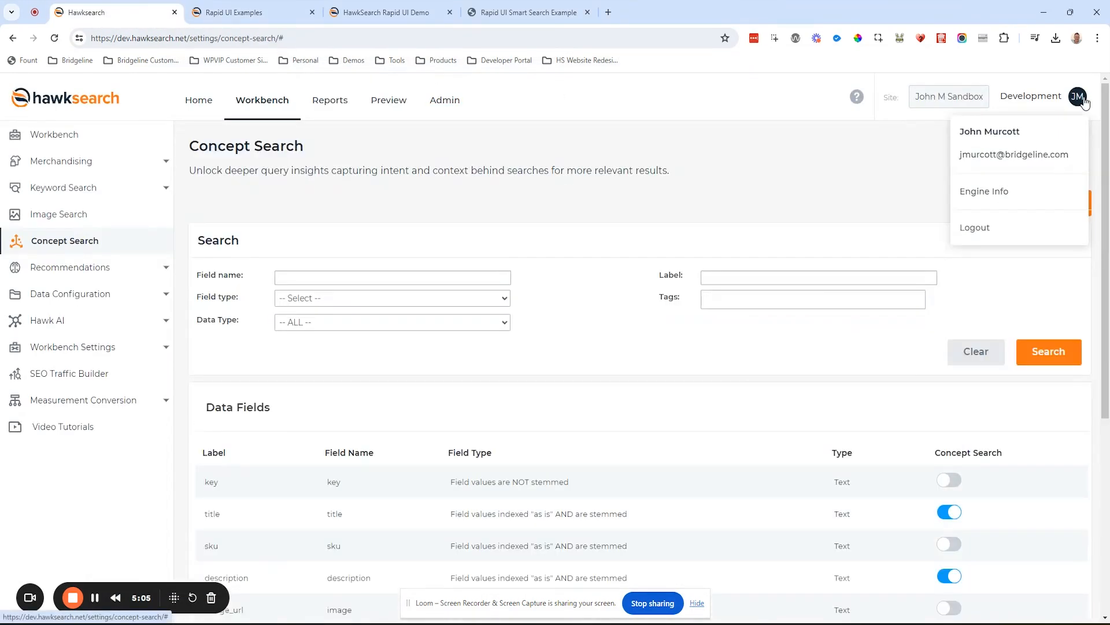
click(942, 193)
scroll(532, 244, down, 15)
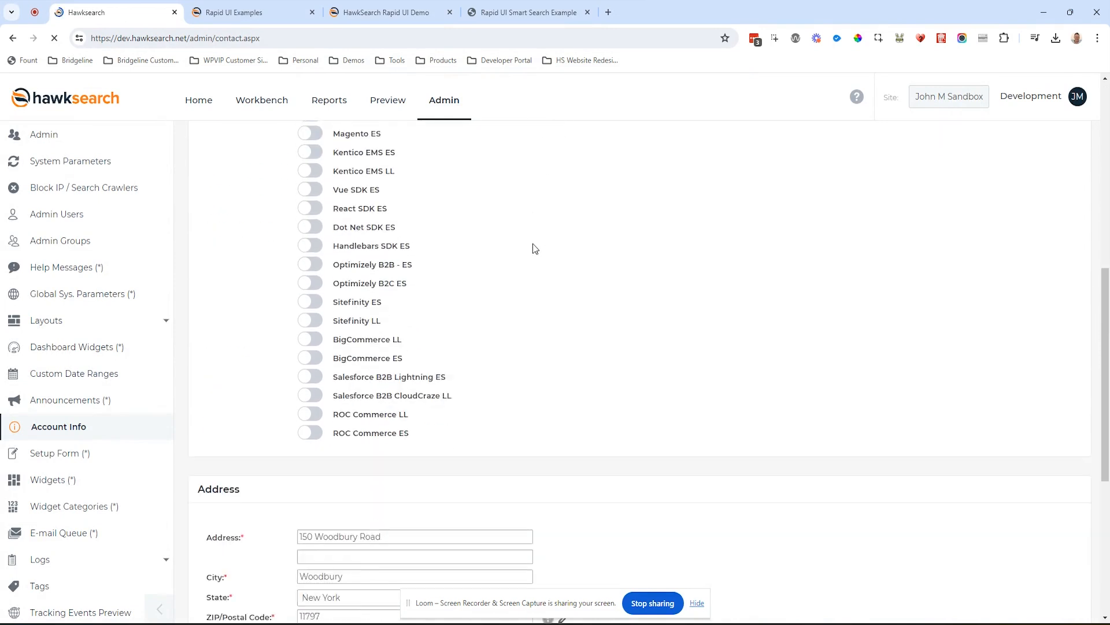
double_click(363, 469)
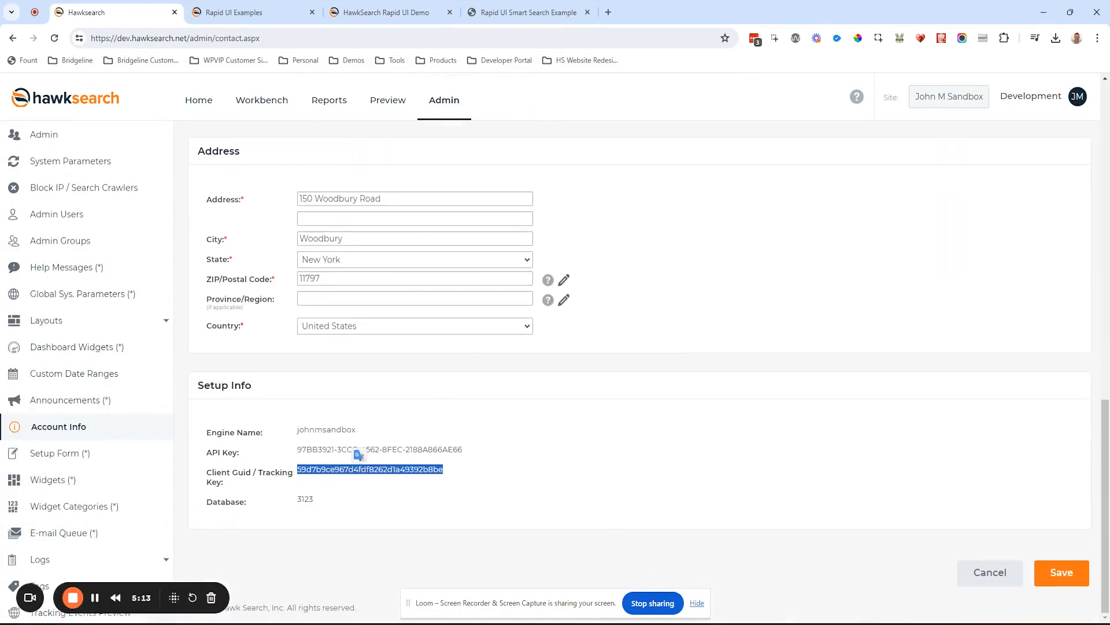
Return to Sublime Text, replace the clientId in the sandbox HTML file with the copied client GUID, and save the file
click(785, 622)
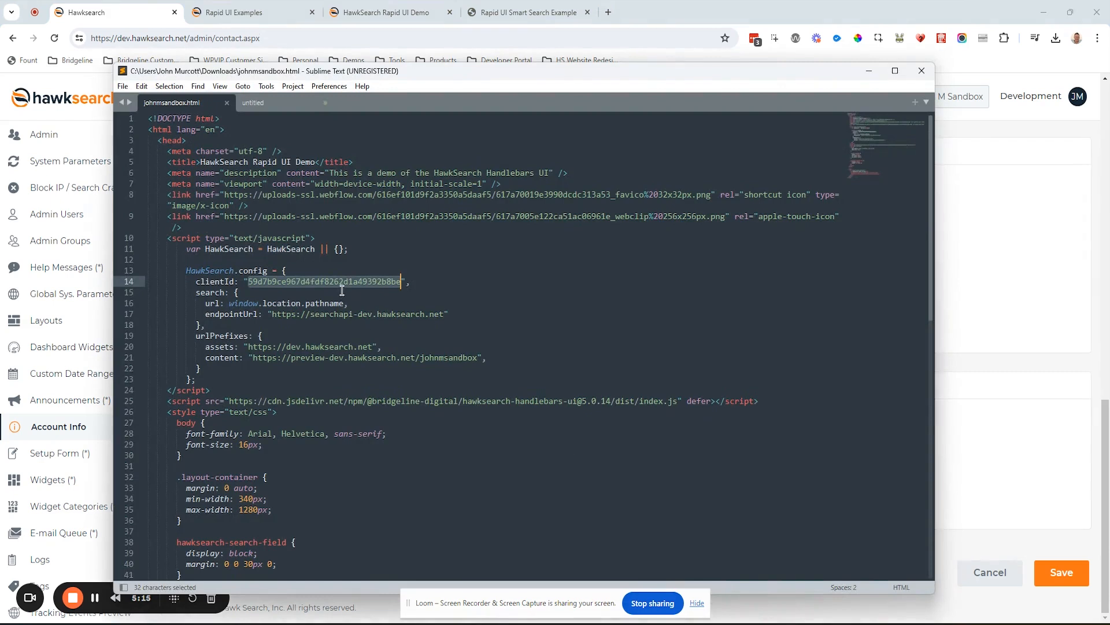
key(ctrl+v)
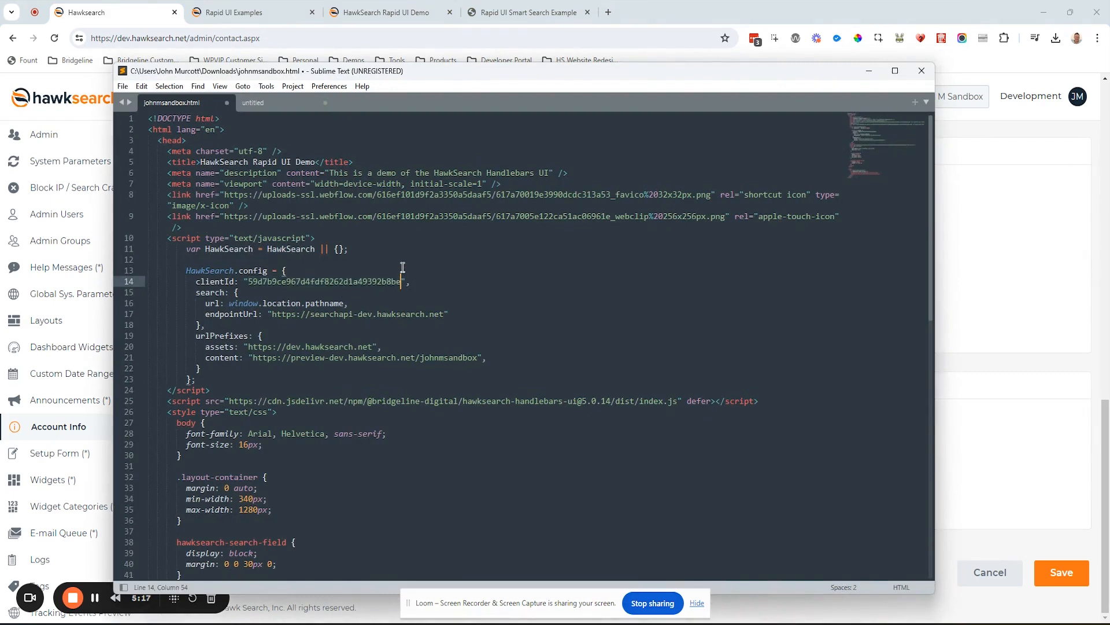
key(ctrl+s)
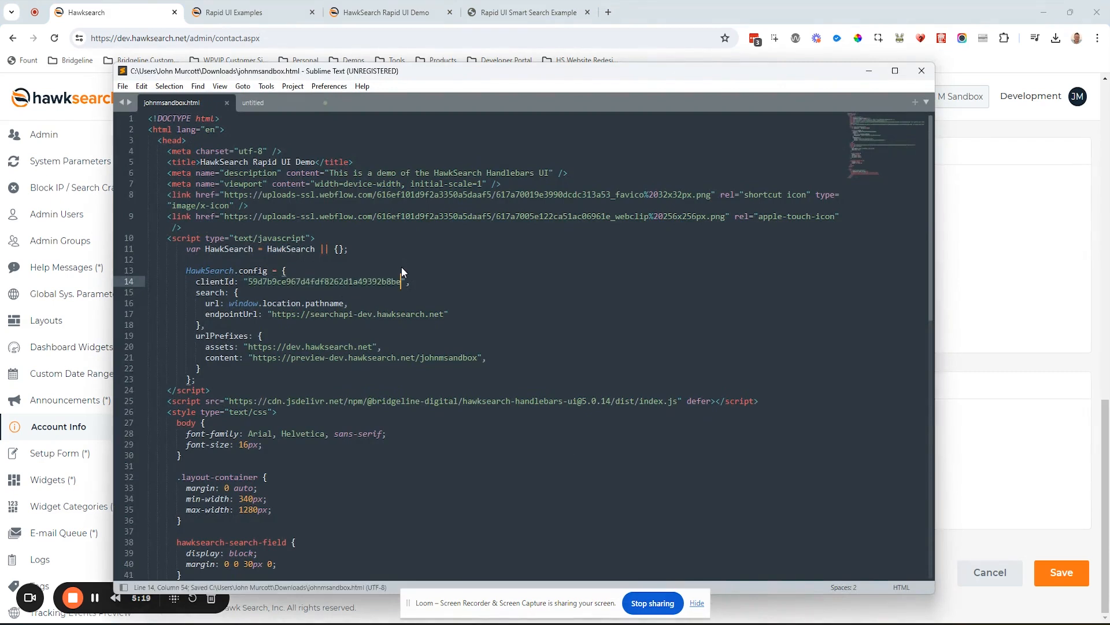
click(404, 263)
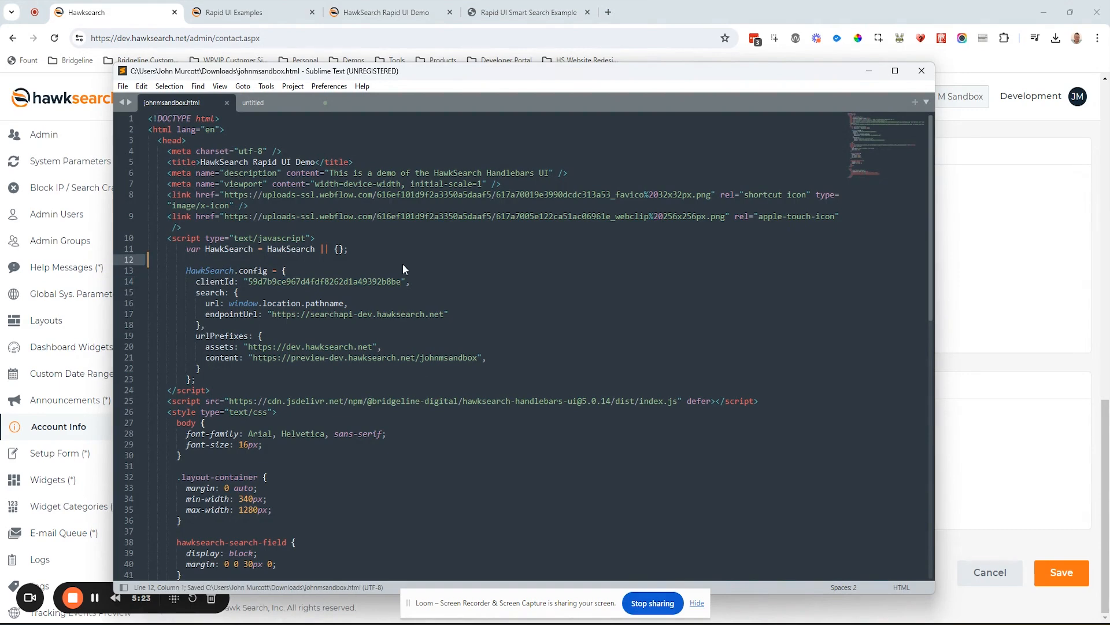
Verify the clientId in the untitled Smart Search code file and save it in Downloads, overwriting johnmsandboxsmartsearch.html
click(280, 102)
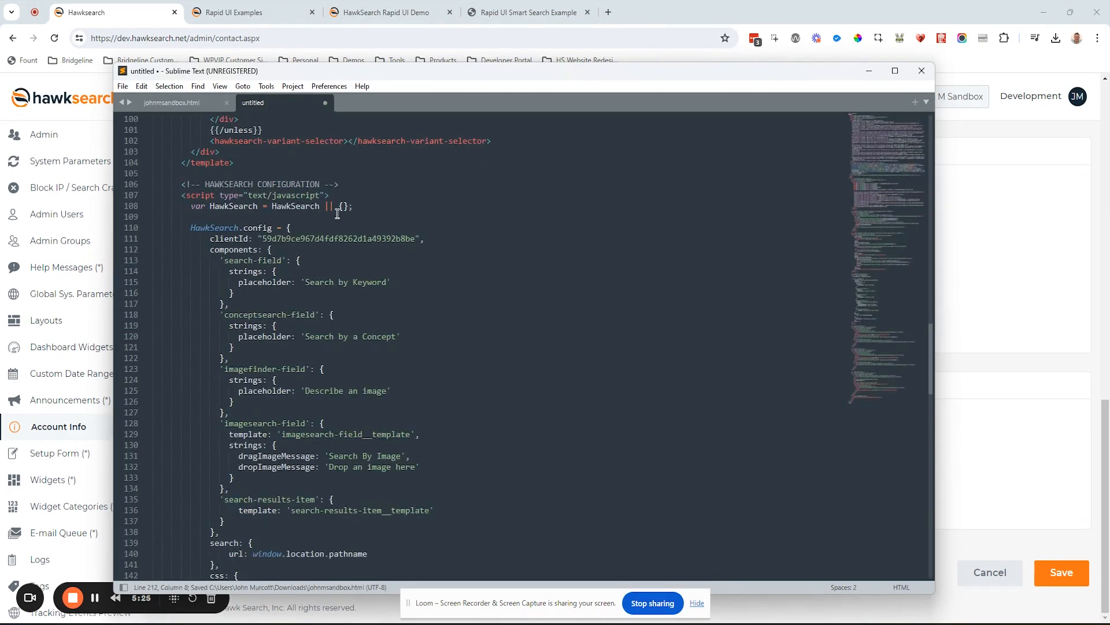
double_click(338, 239)
key(Right)
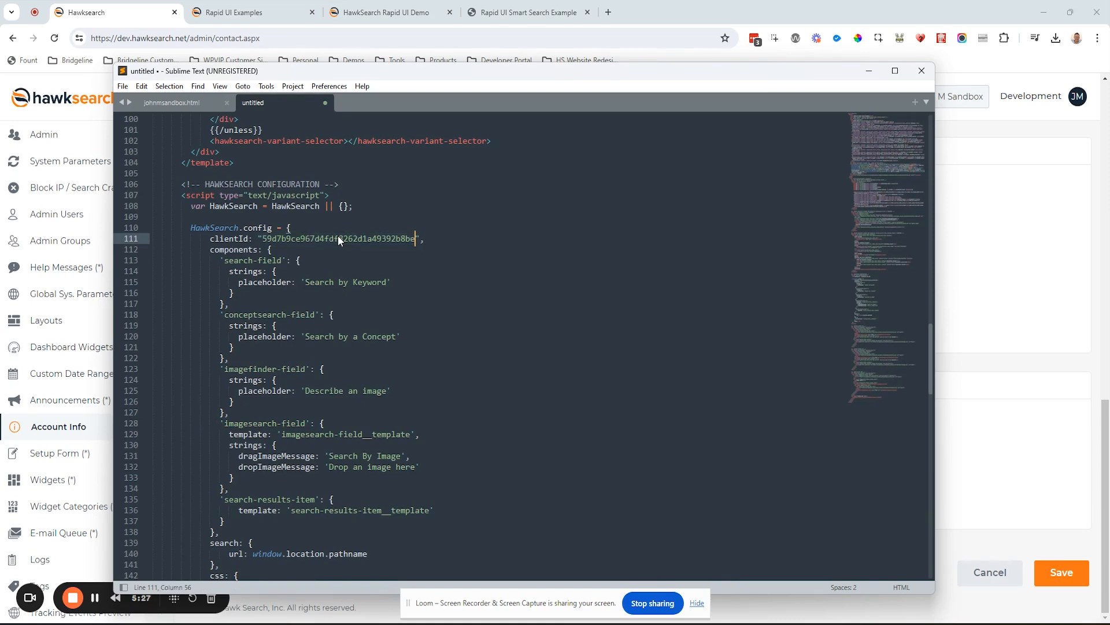
key(ctrl+s)
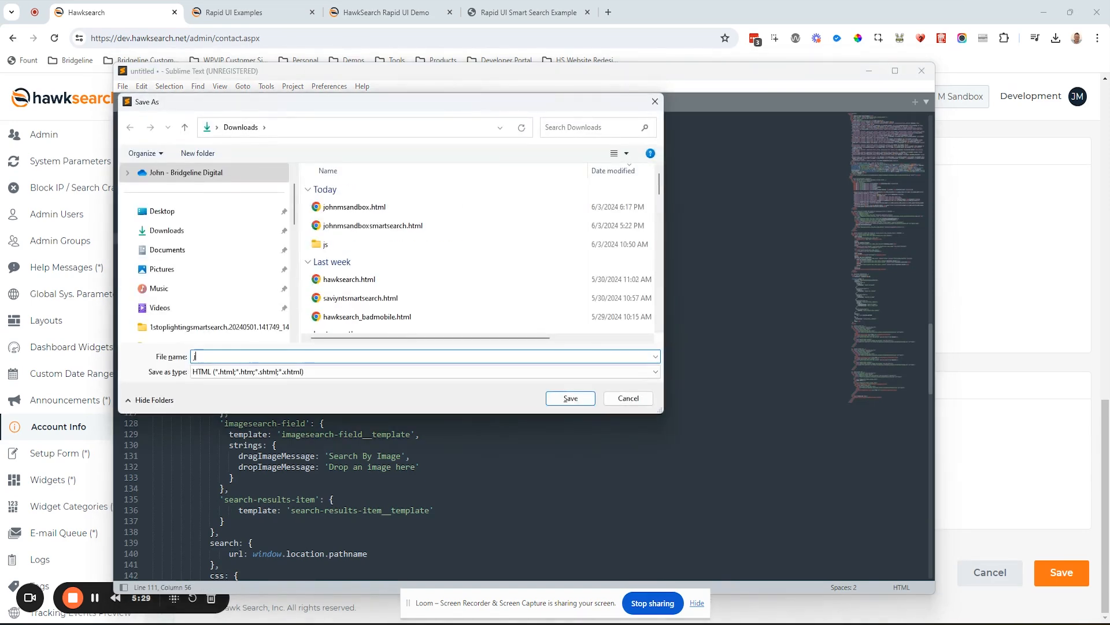
text(j)
click(399, 227)
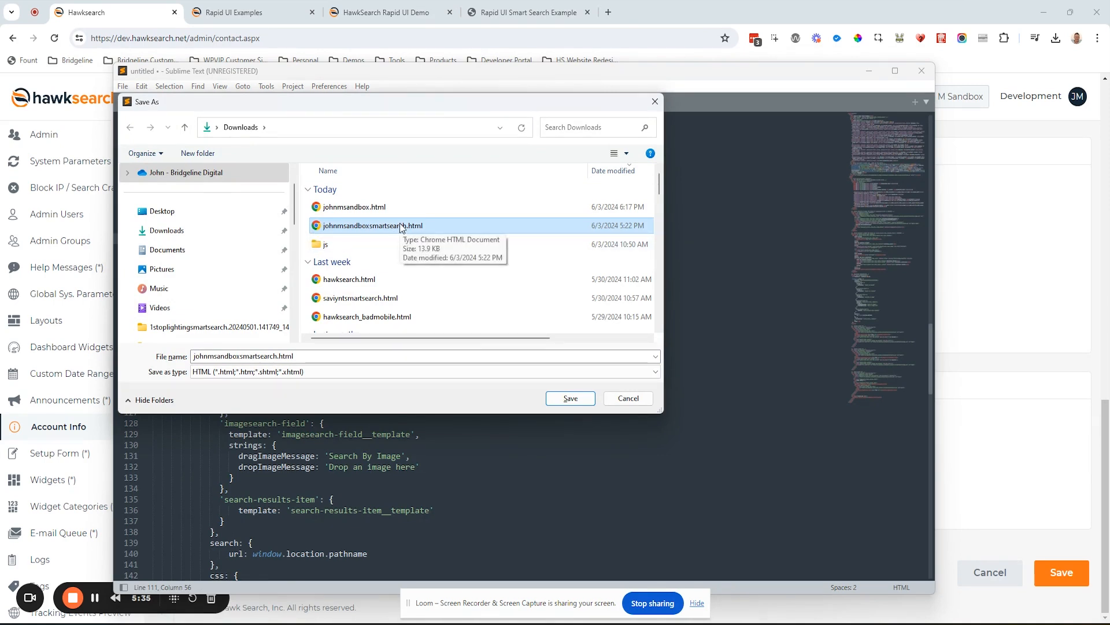
click(571, 399)
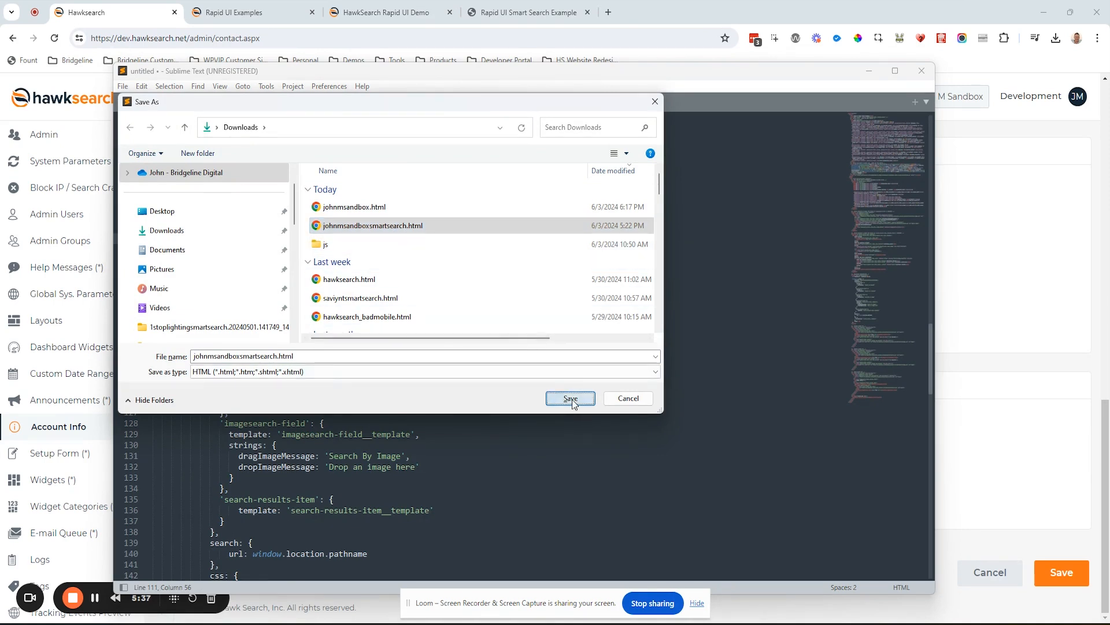
click(586, 316)
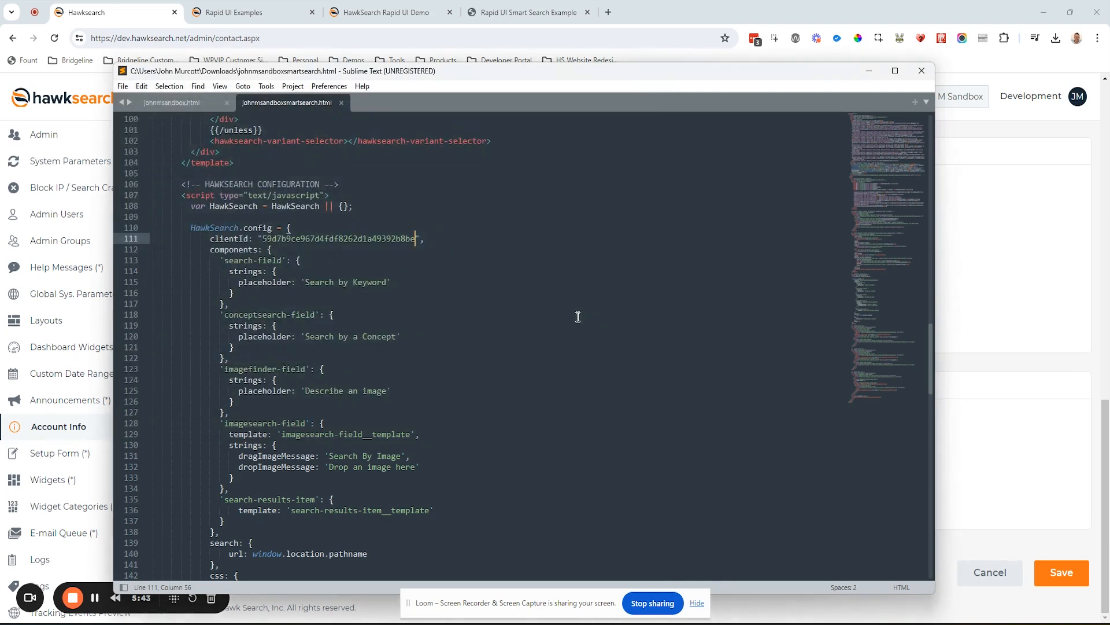
Switch to the browser, reload the Rapid UI Smart Search Example page and enter "hiking boots" as a keyword search
click(520, 16)
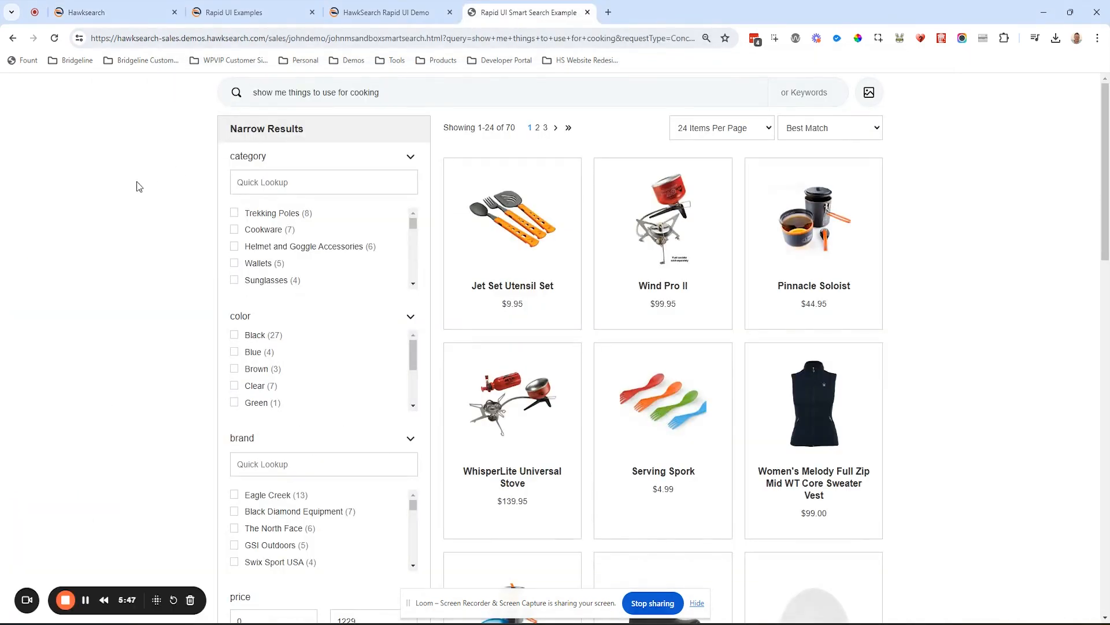
key(F5)
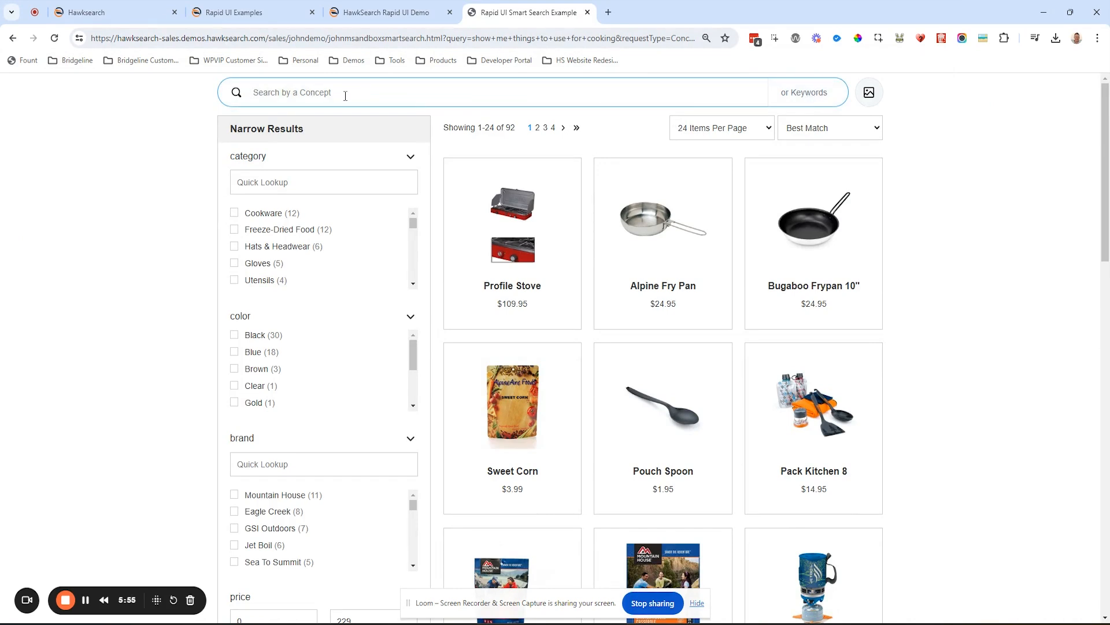
click(812, 93)
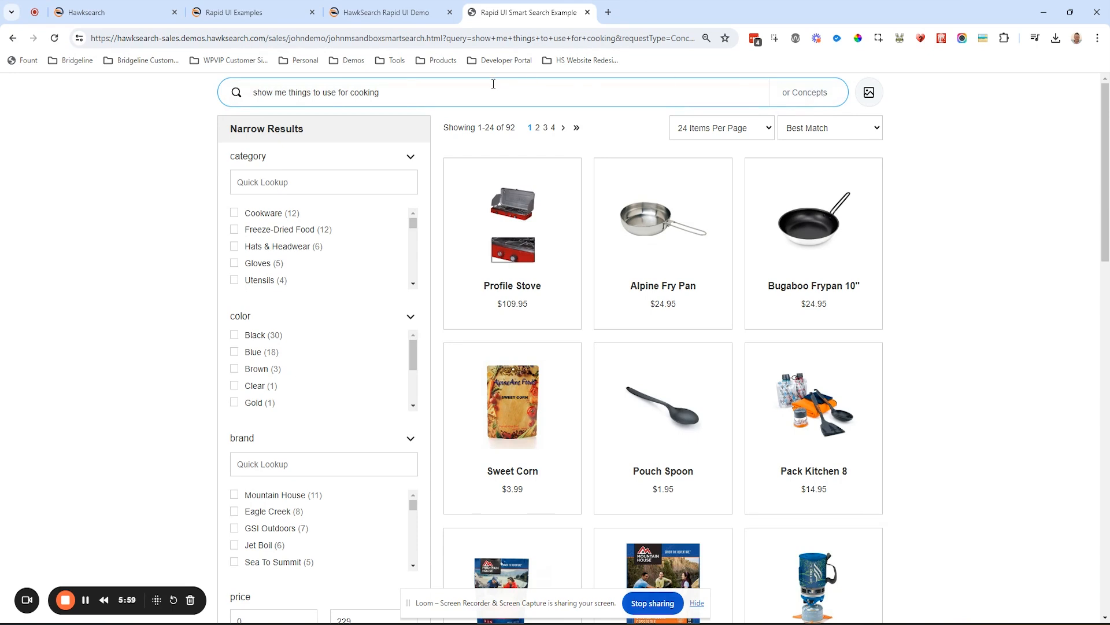
triple_click(446, 92)
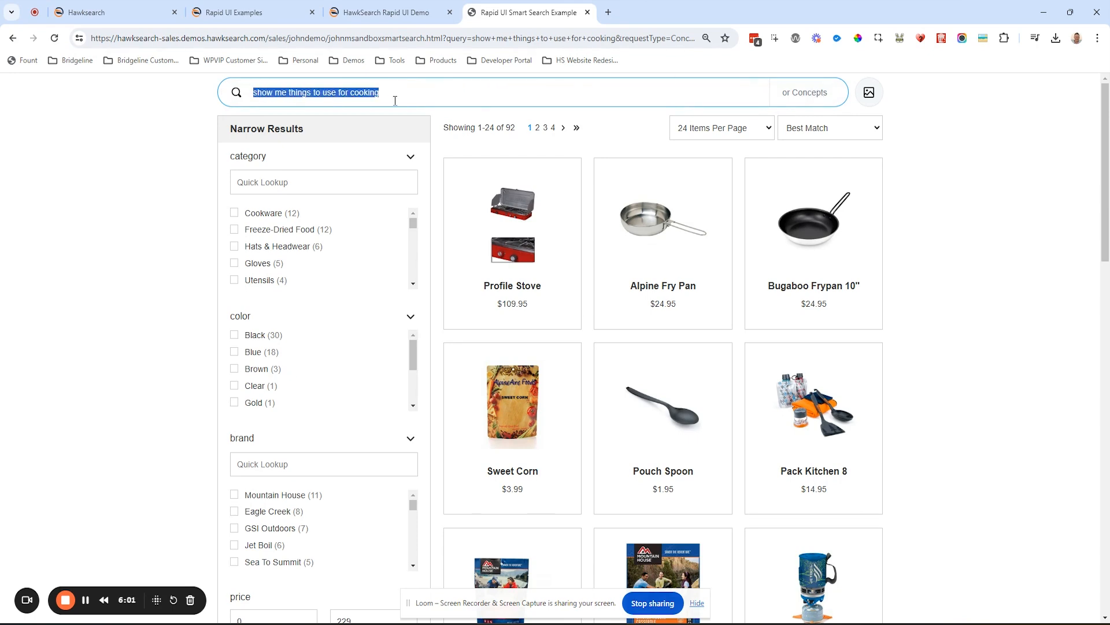
text(hiking boots)
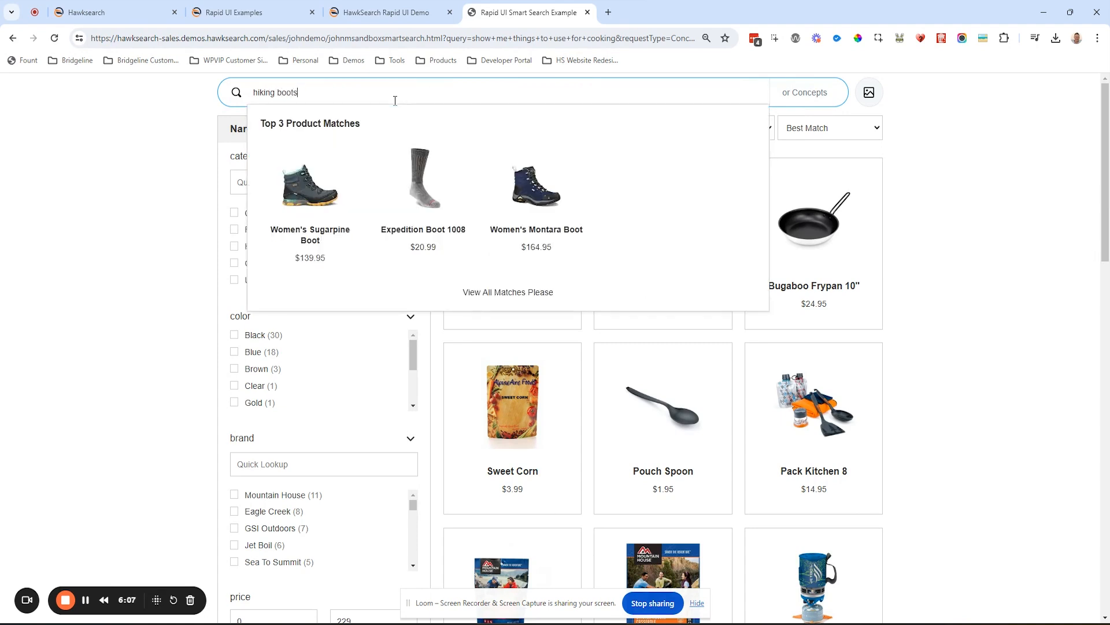
click(937, 178)
Switch to concept search and search for "show me products for cooking on a camping trip"
click(817, 94)
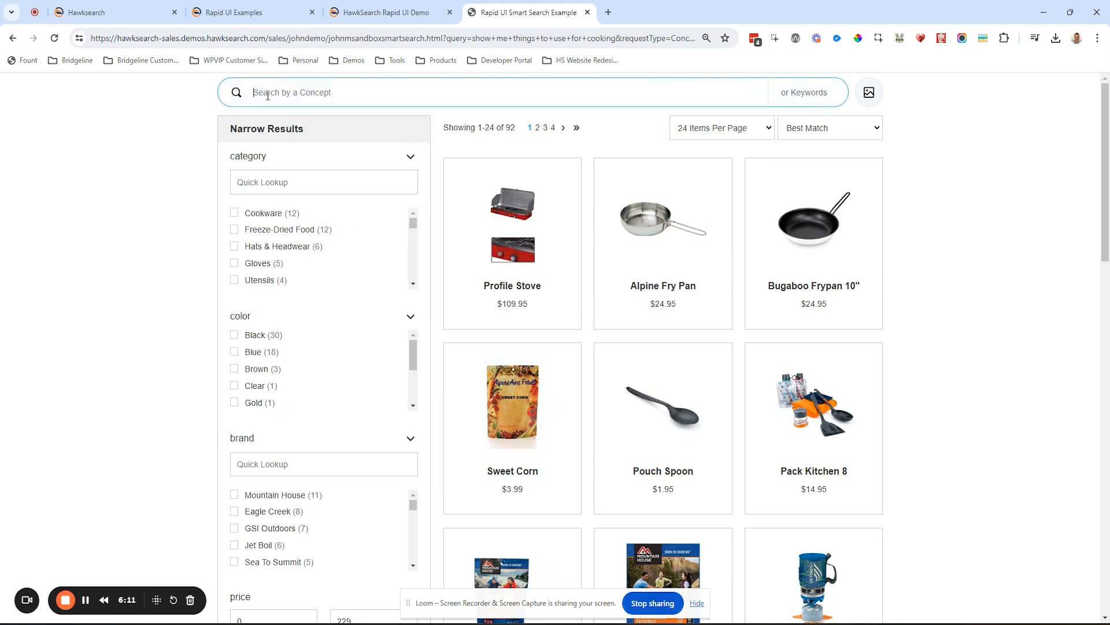
text(show me)
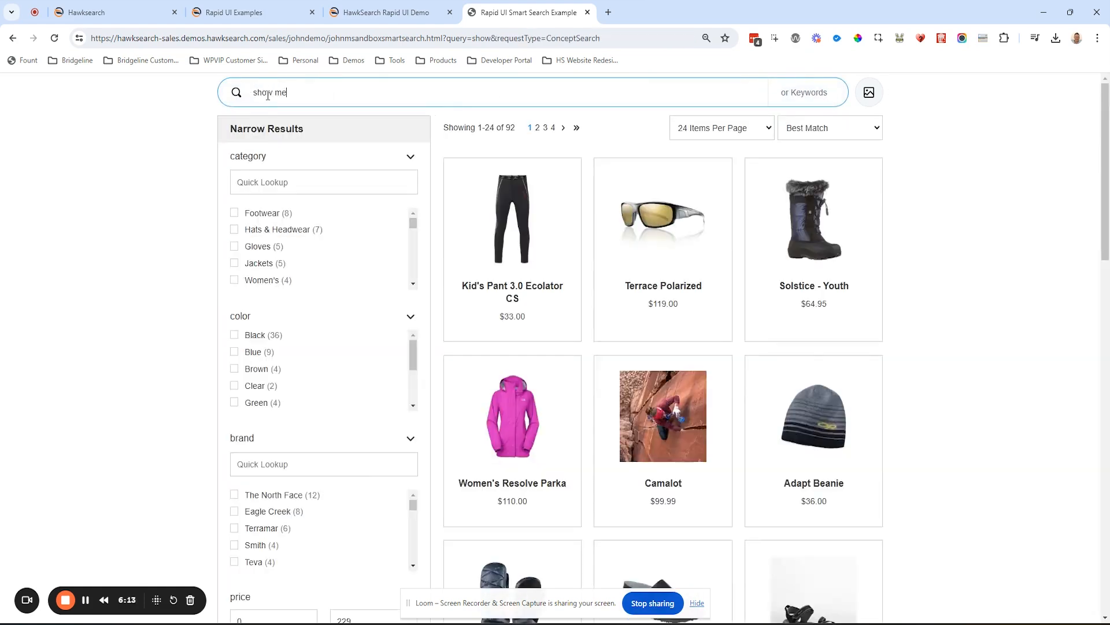
text( products fo)
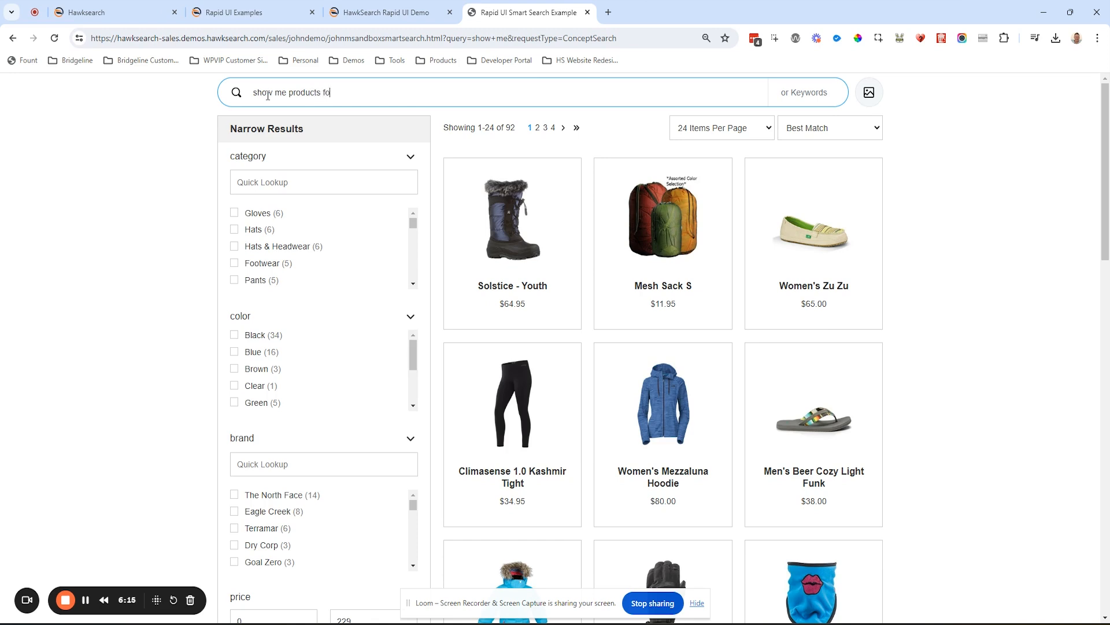
text(r cooking on a camping trip)
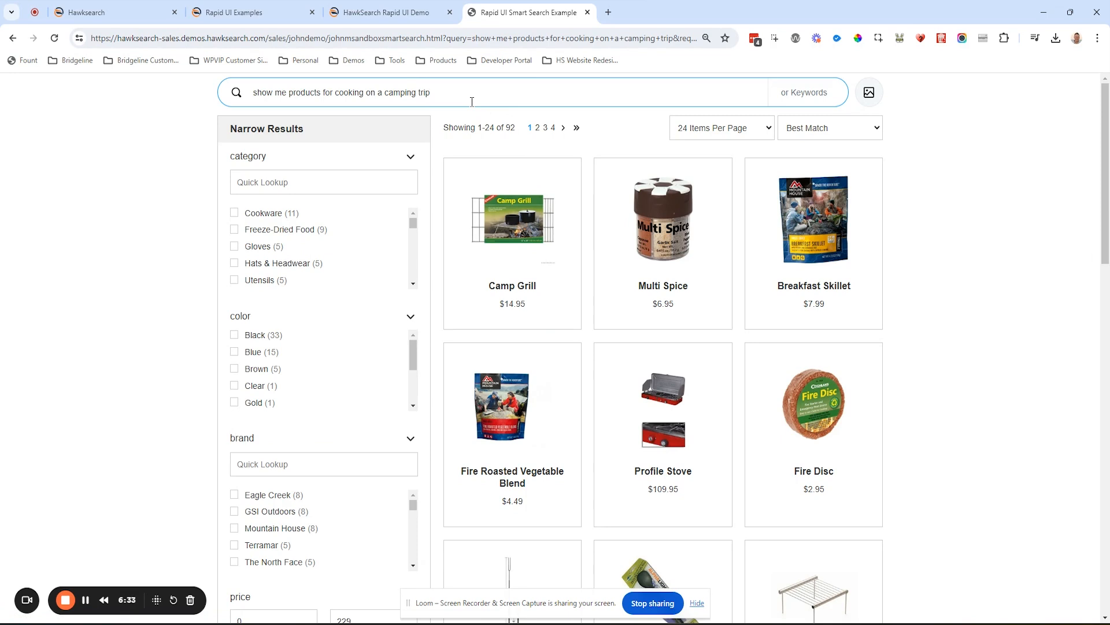
Try an image search with mystery.png from the Desktop folder and reload the page
click(869, 94)
click(560, 248)
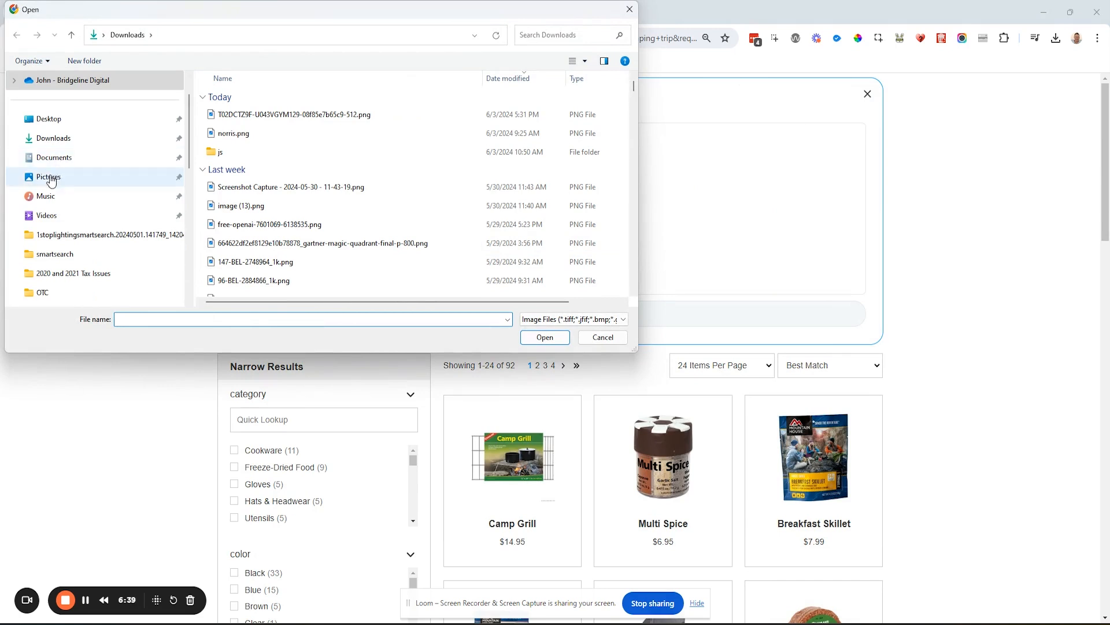
click(52, 120)
double_click(240, 173)
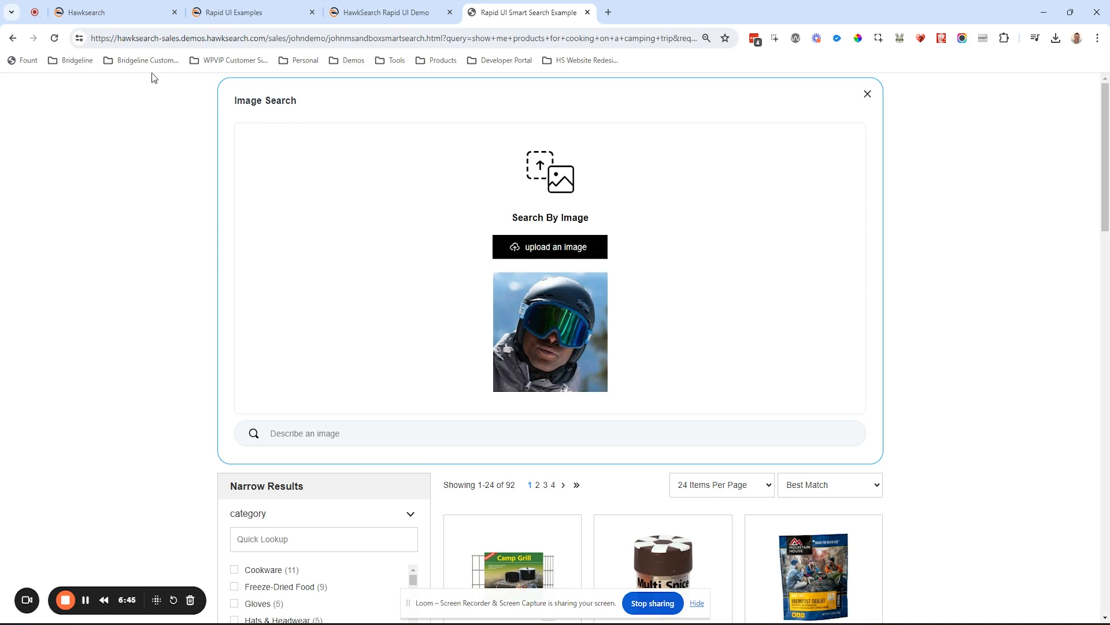
key(F5)
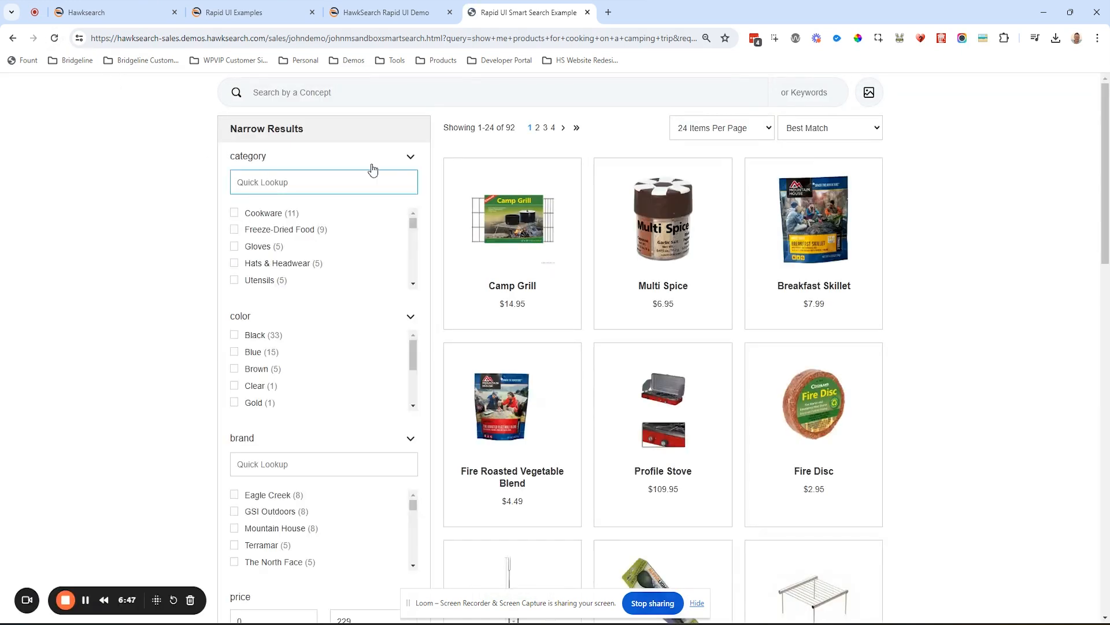
Reopen the image search, upload mystery.png from the Desktop and review the matching products
click(868, 93)
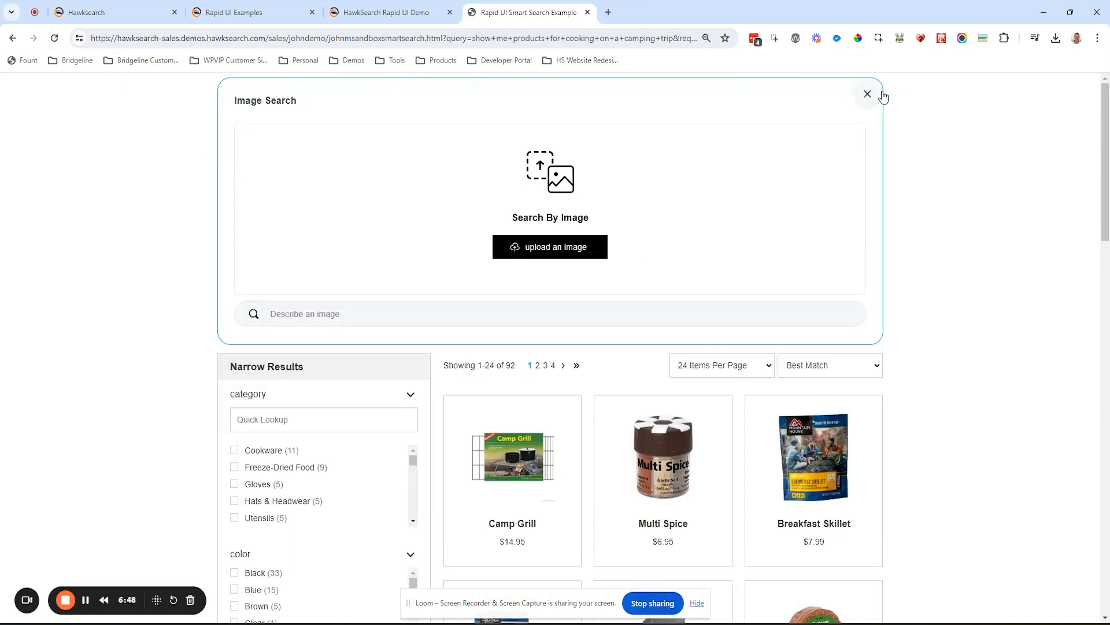
click(576, 249)
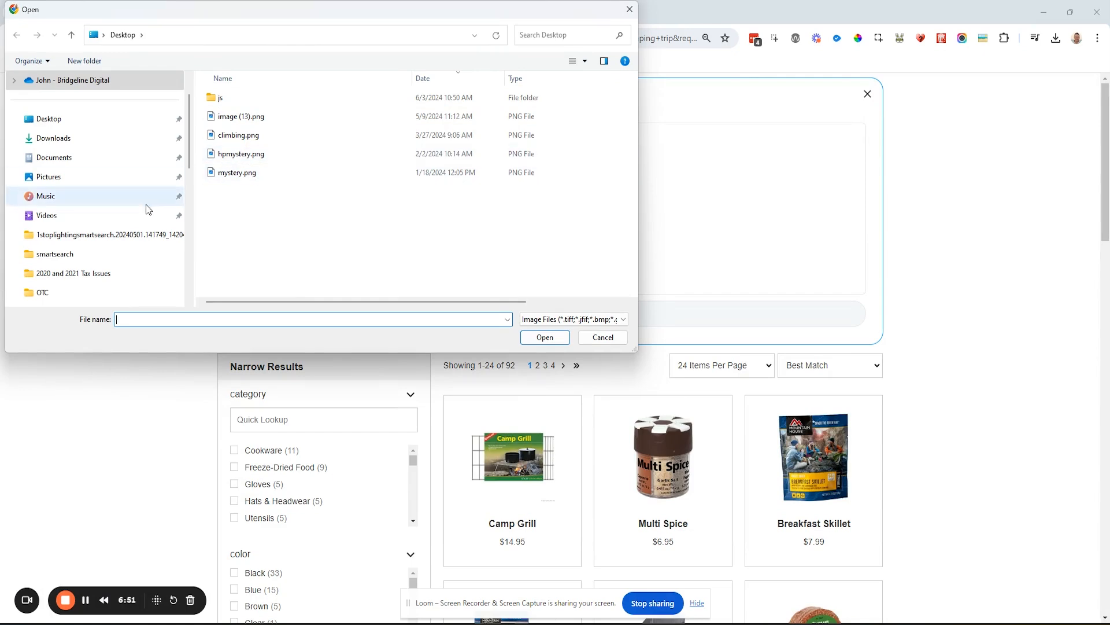
double_click(248, 176)
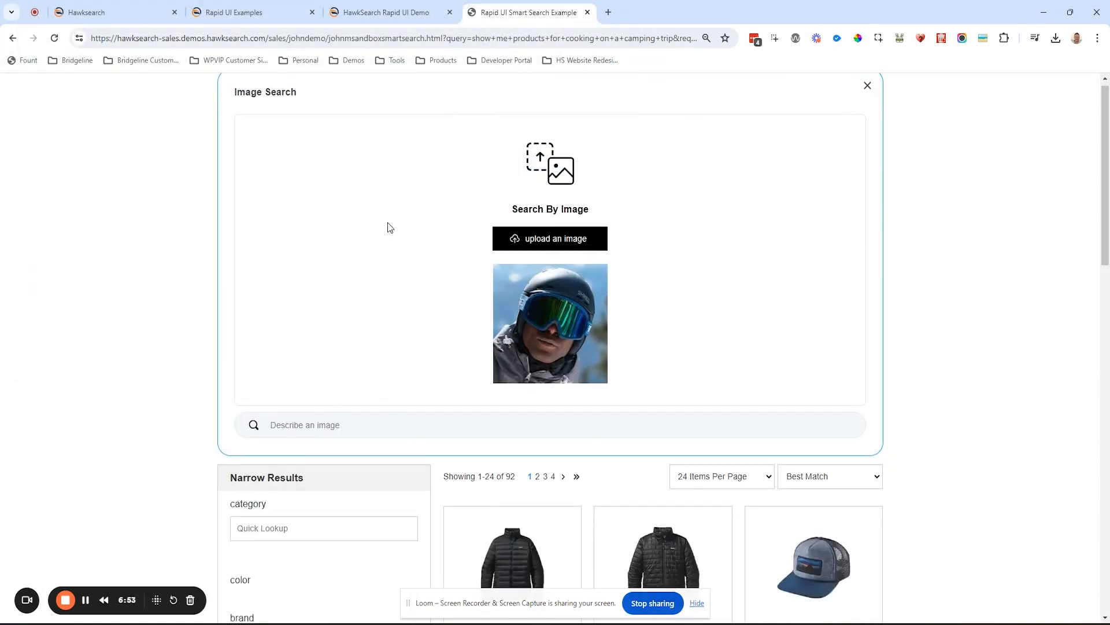
scroll(388, 222, down, 8)
scroll(520, 237, down, 1)
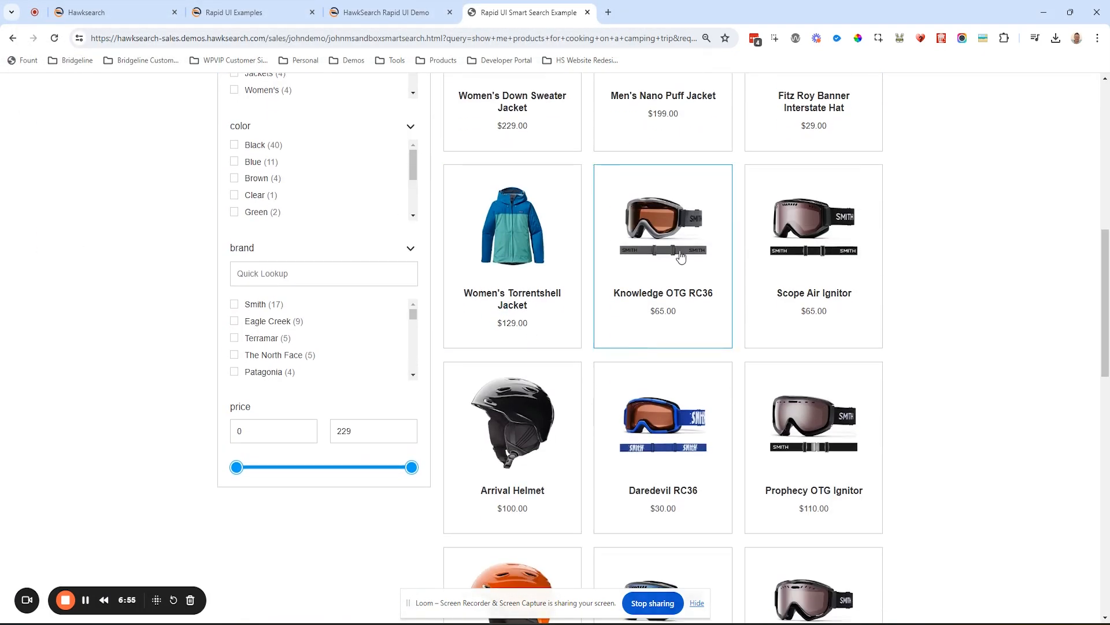
scroll(558, 155, up, 2)
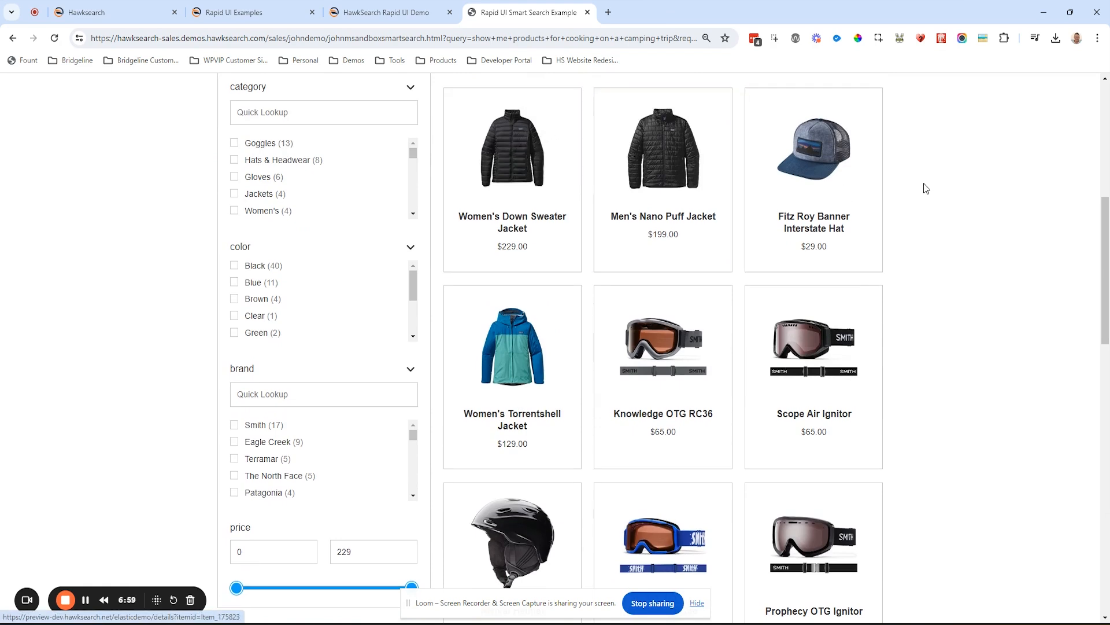
scroll(923, 186, down, 2)
scroll(925, 187, down, 2)
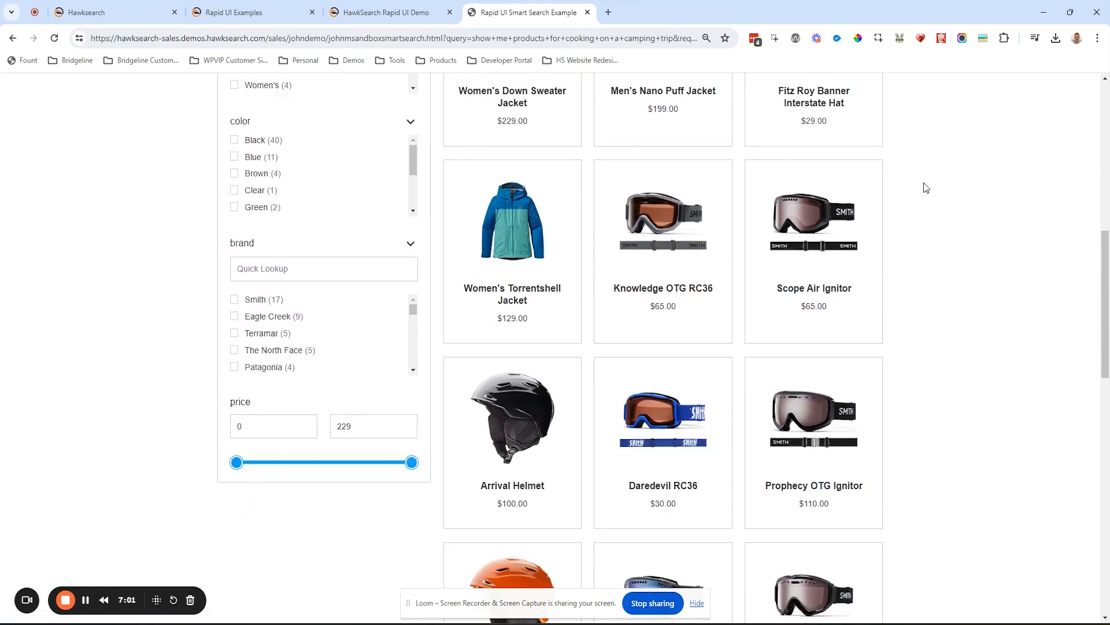